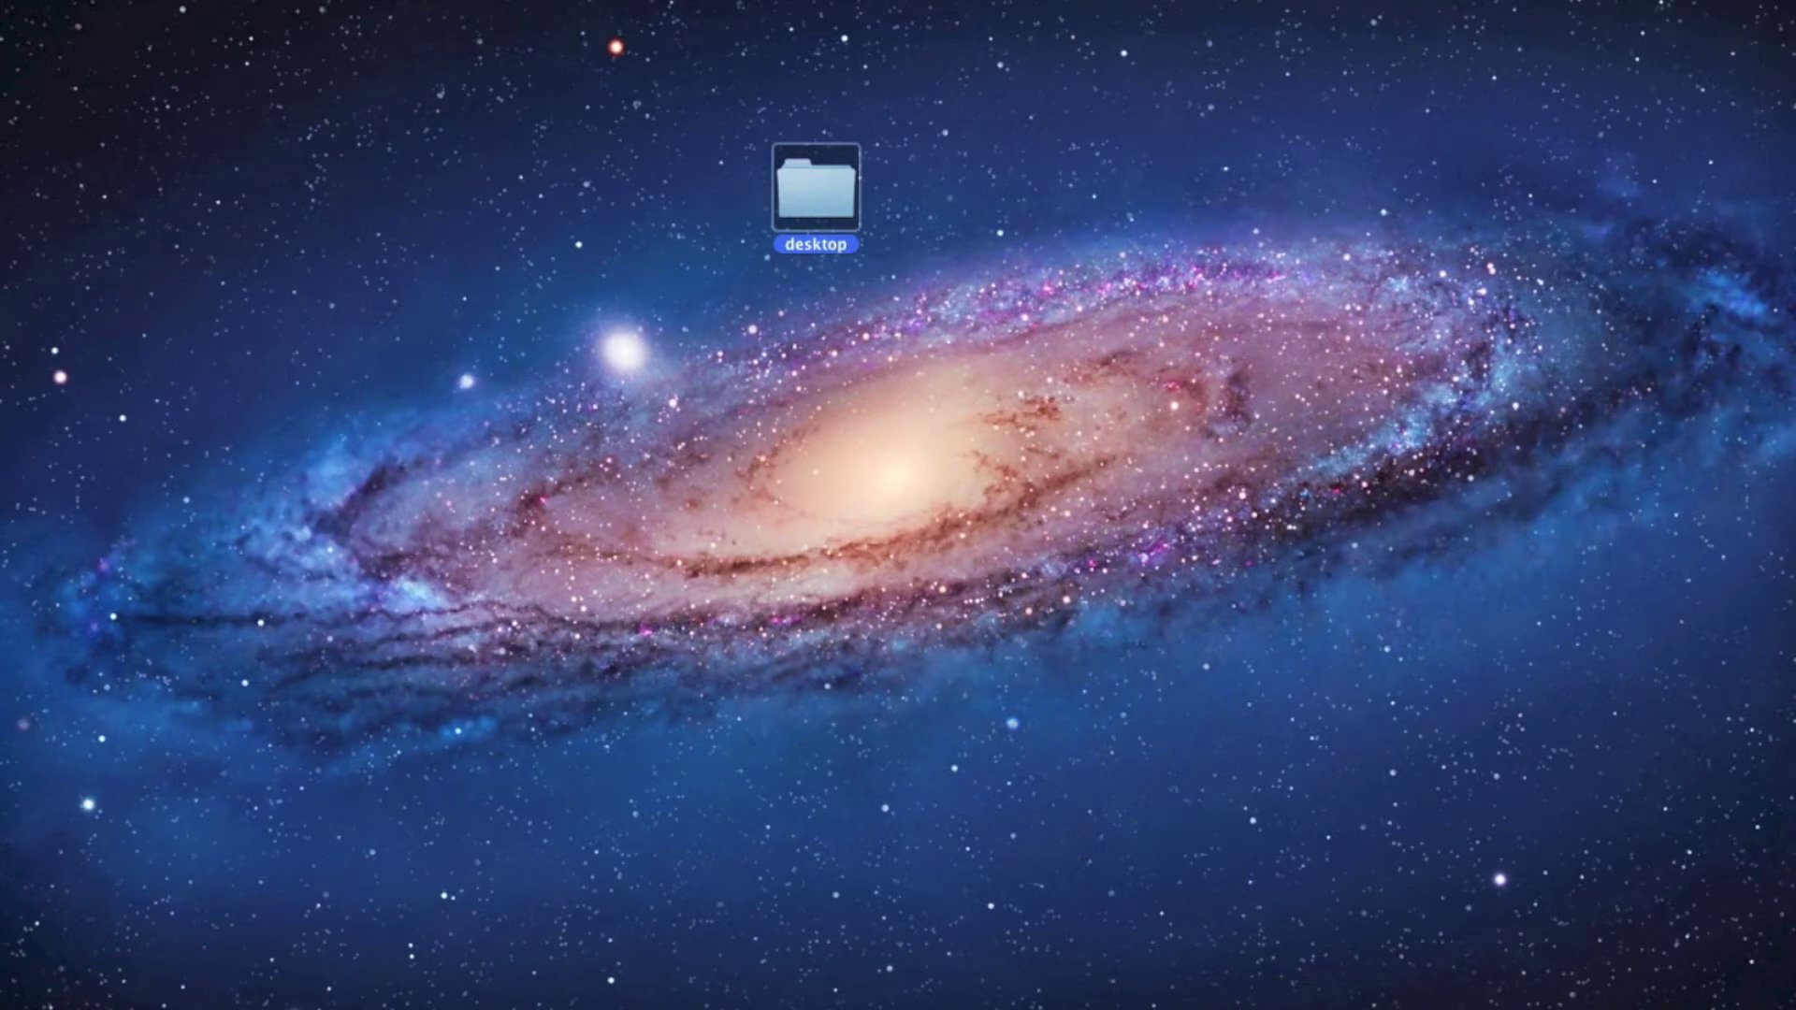
Step: Launch Ableton Live 9 Beta and switch the set to the Arrangement view
{"action": "key", "text": "super+space"}
{"action": "type", "text": "live"}
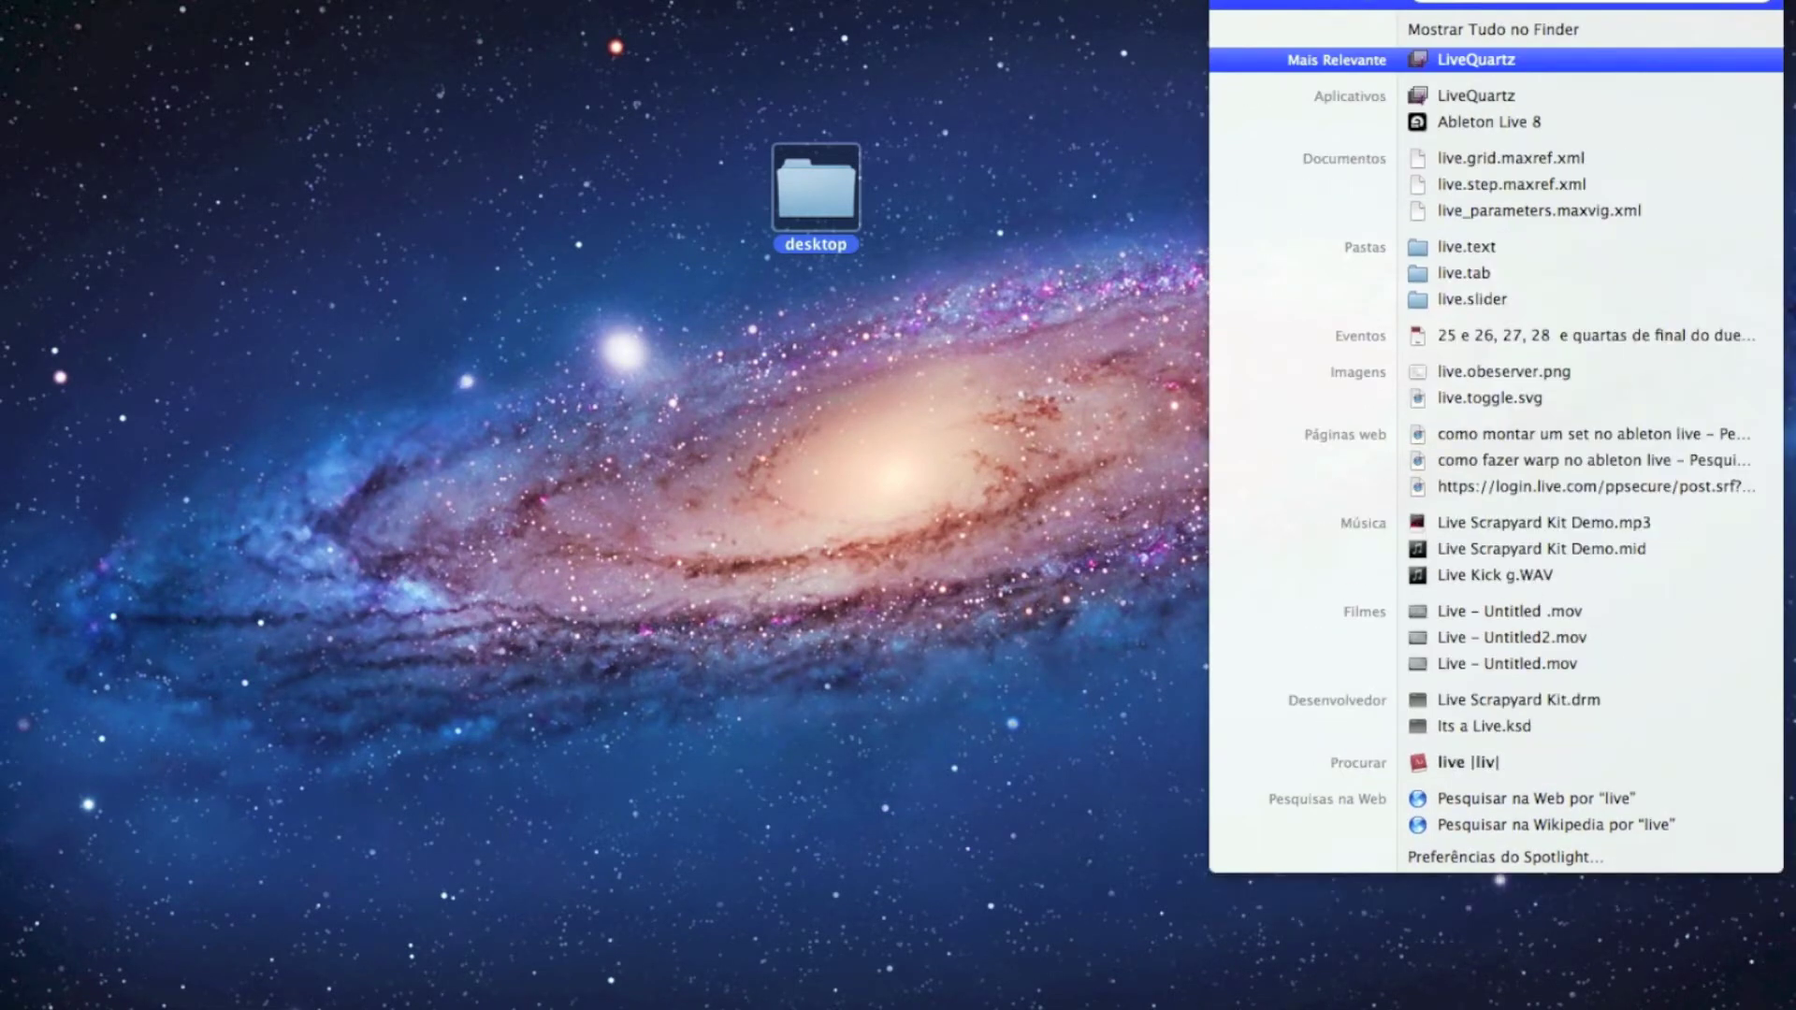
{"action": "type", "text": " 9"}
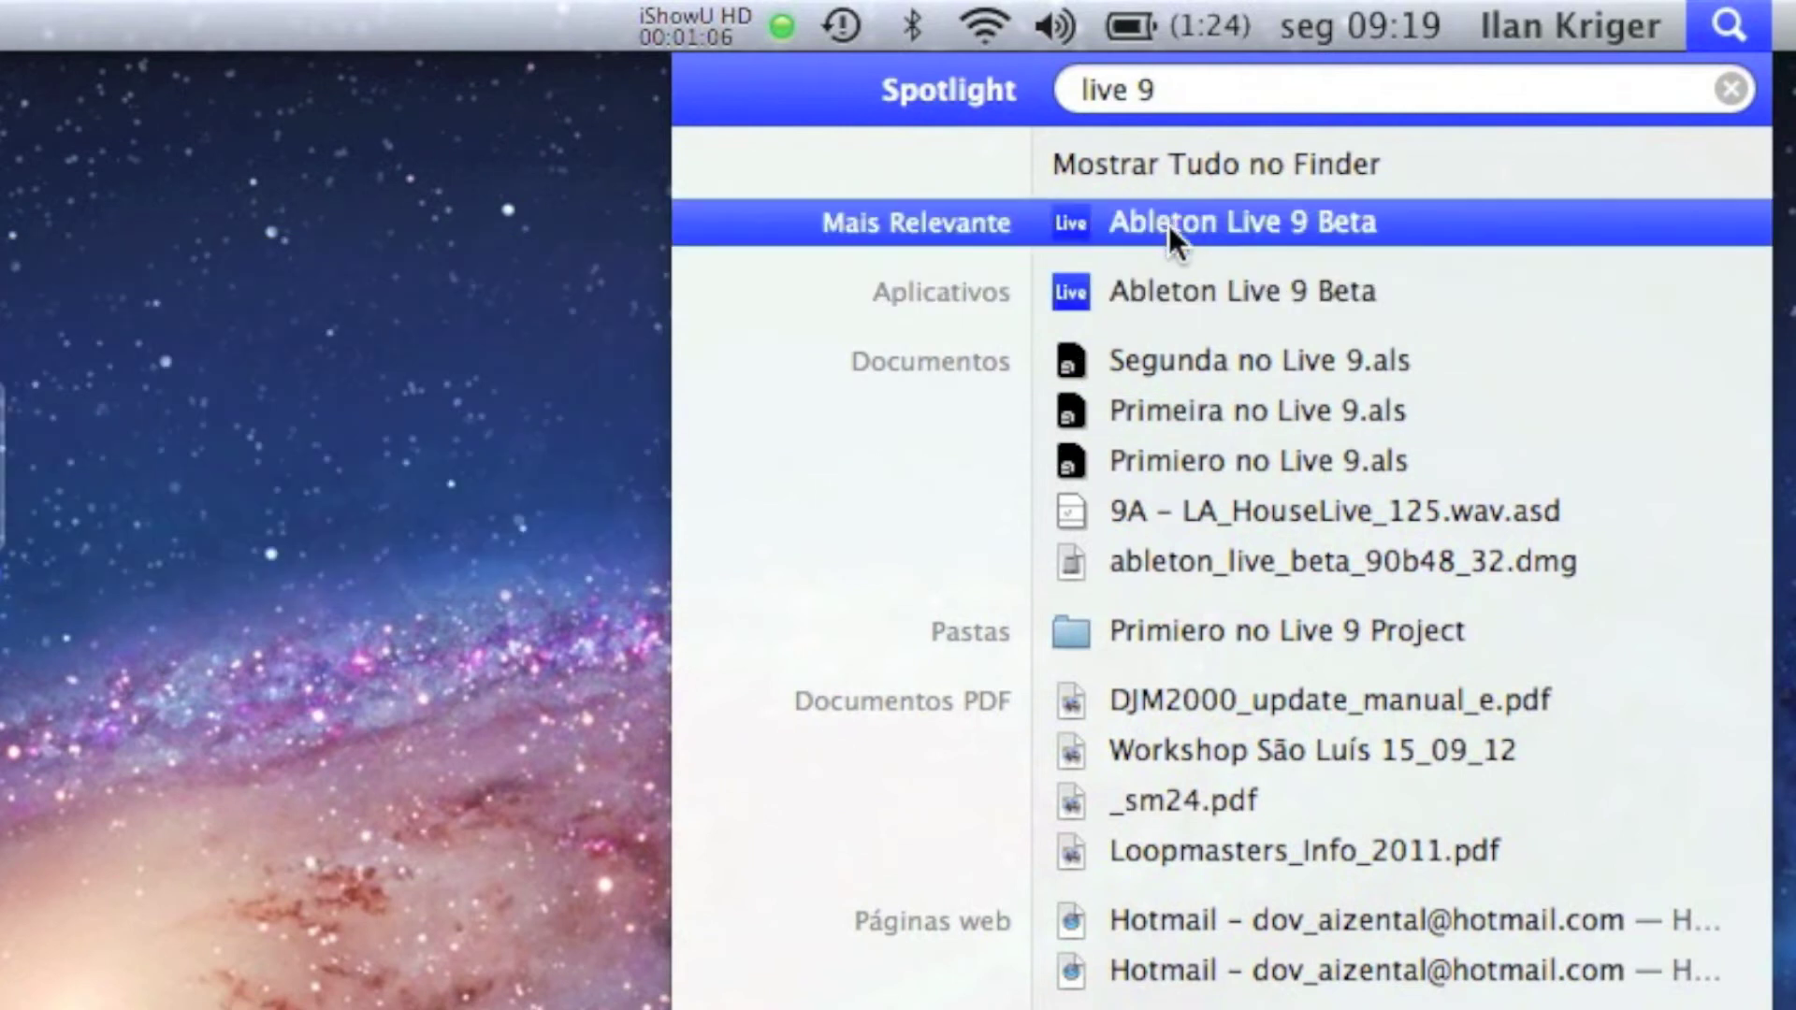
{"action": "left_click", "coordinate": [1176, 225]}
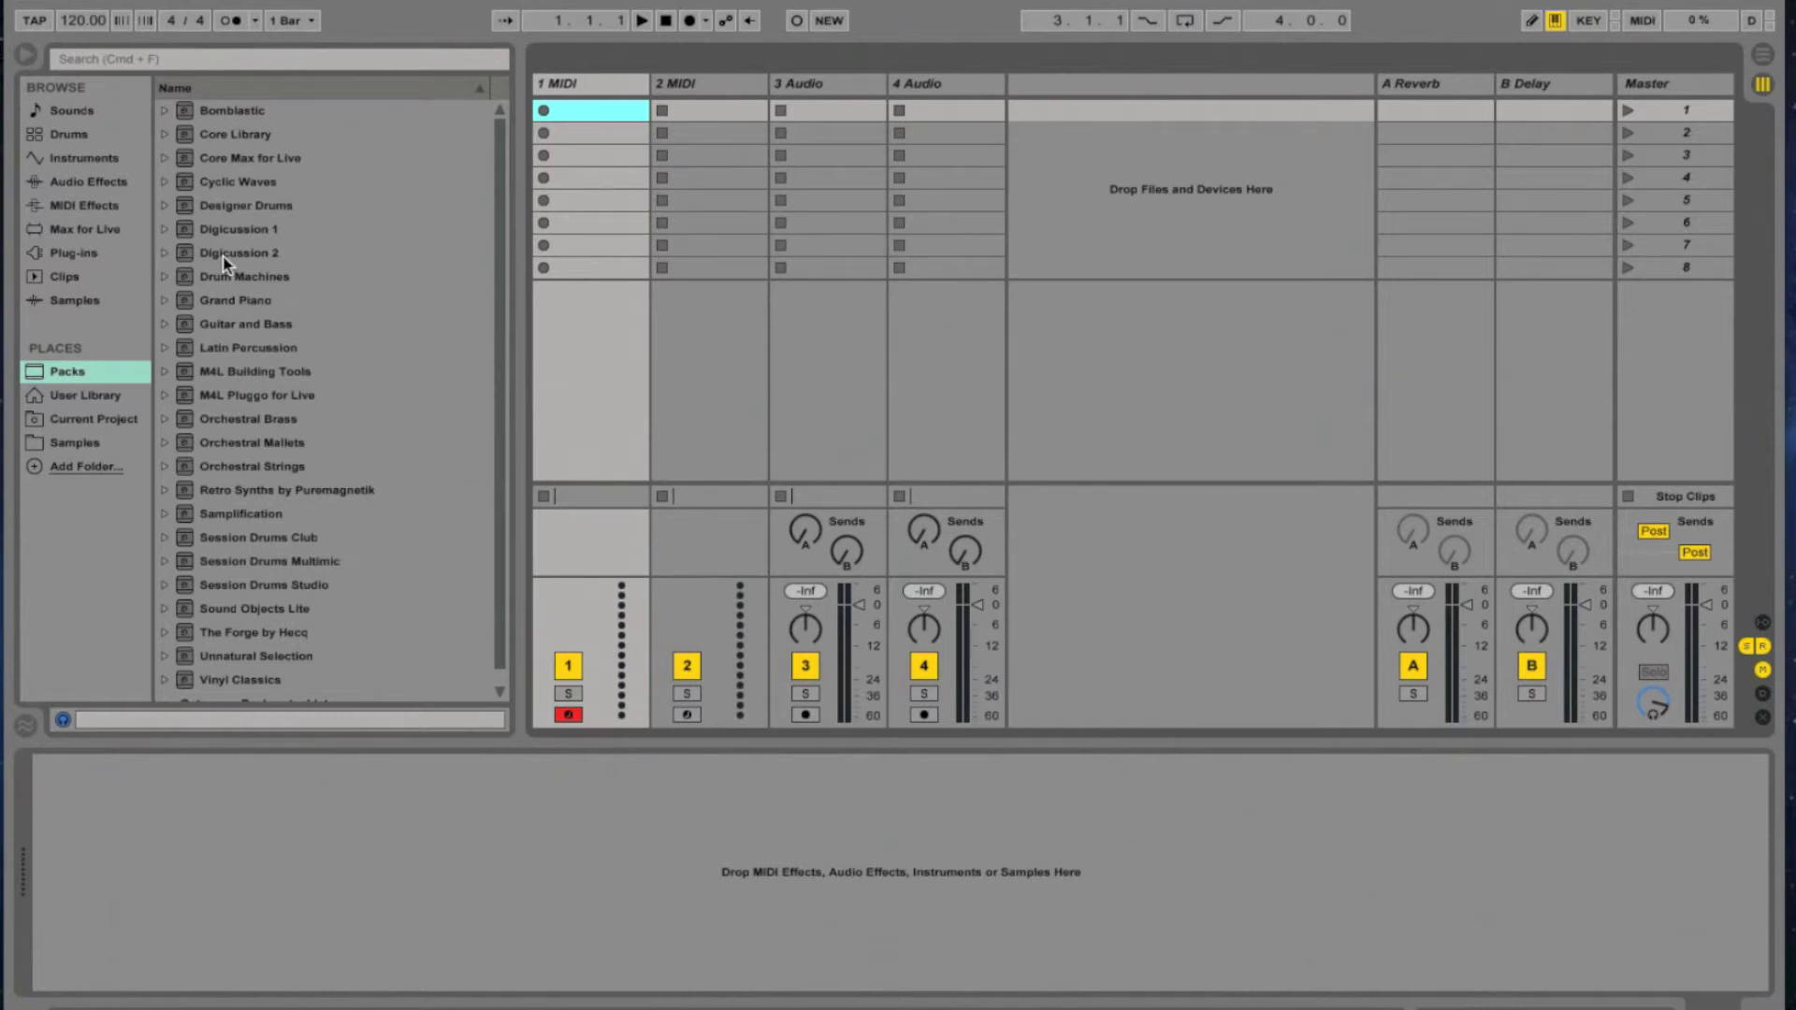
{"action": "key", "text": "Tab"}
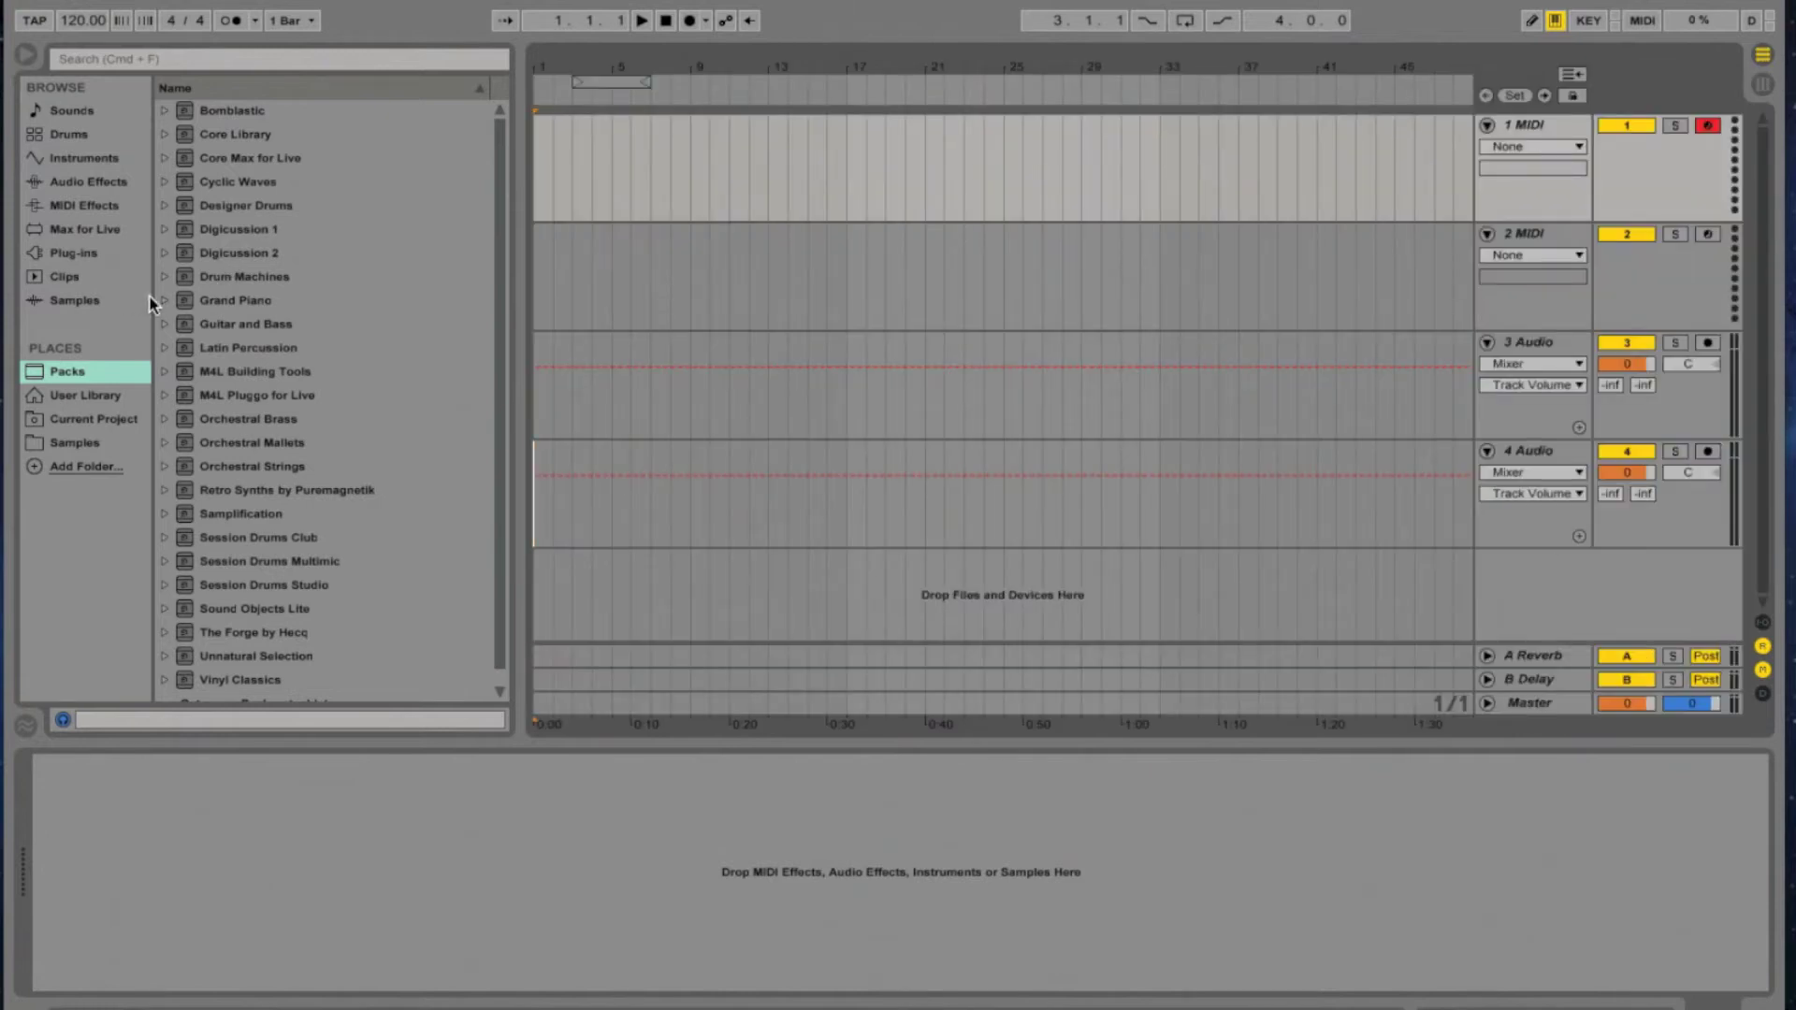
Step: Search the browser for "8a na" and audition the 8A or 11B - OrganaphonKey_A2.wav sample
{"action": "key", "text": "super+f"}
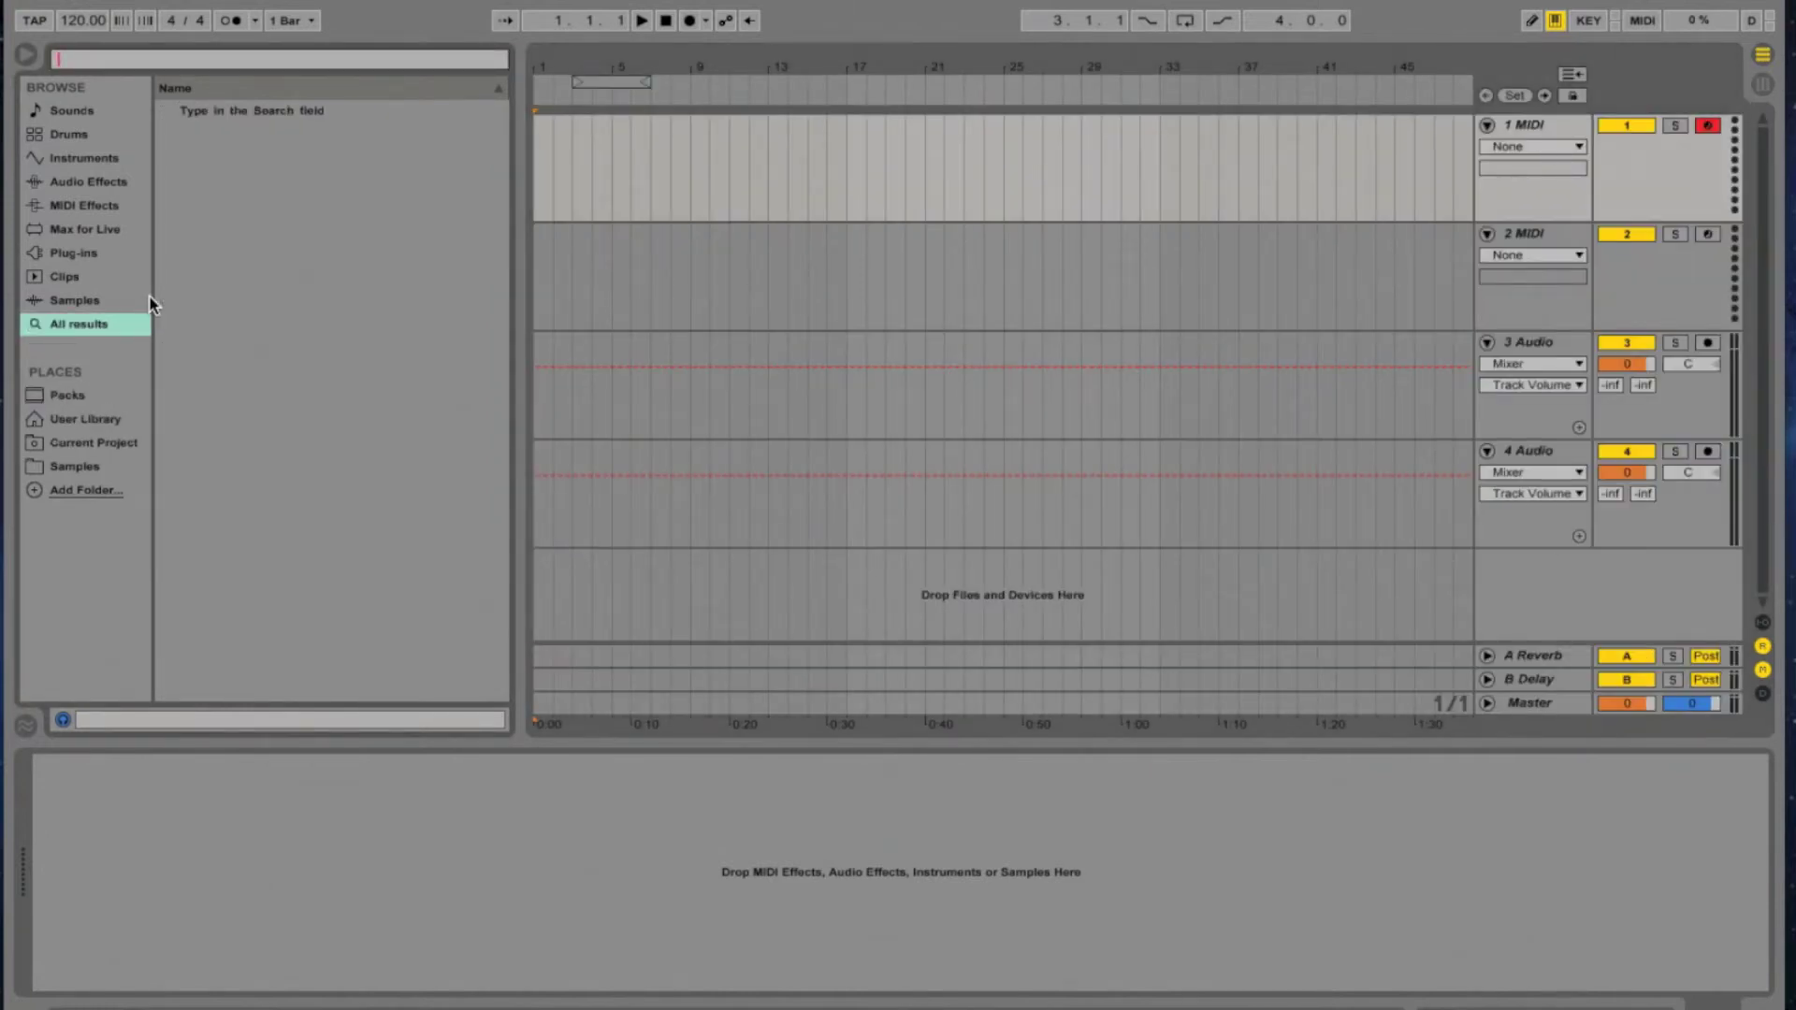
{"action": "type", "text": "Ba "}
{"action": "type", "text": "na"}
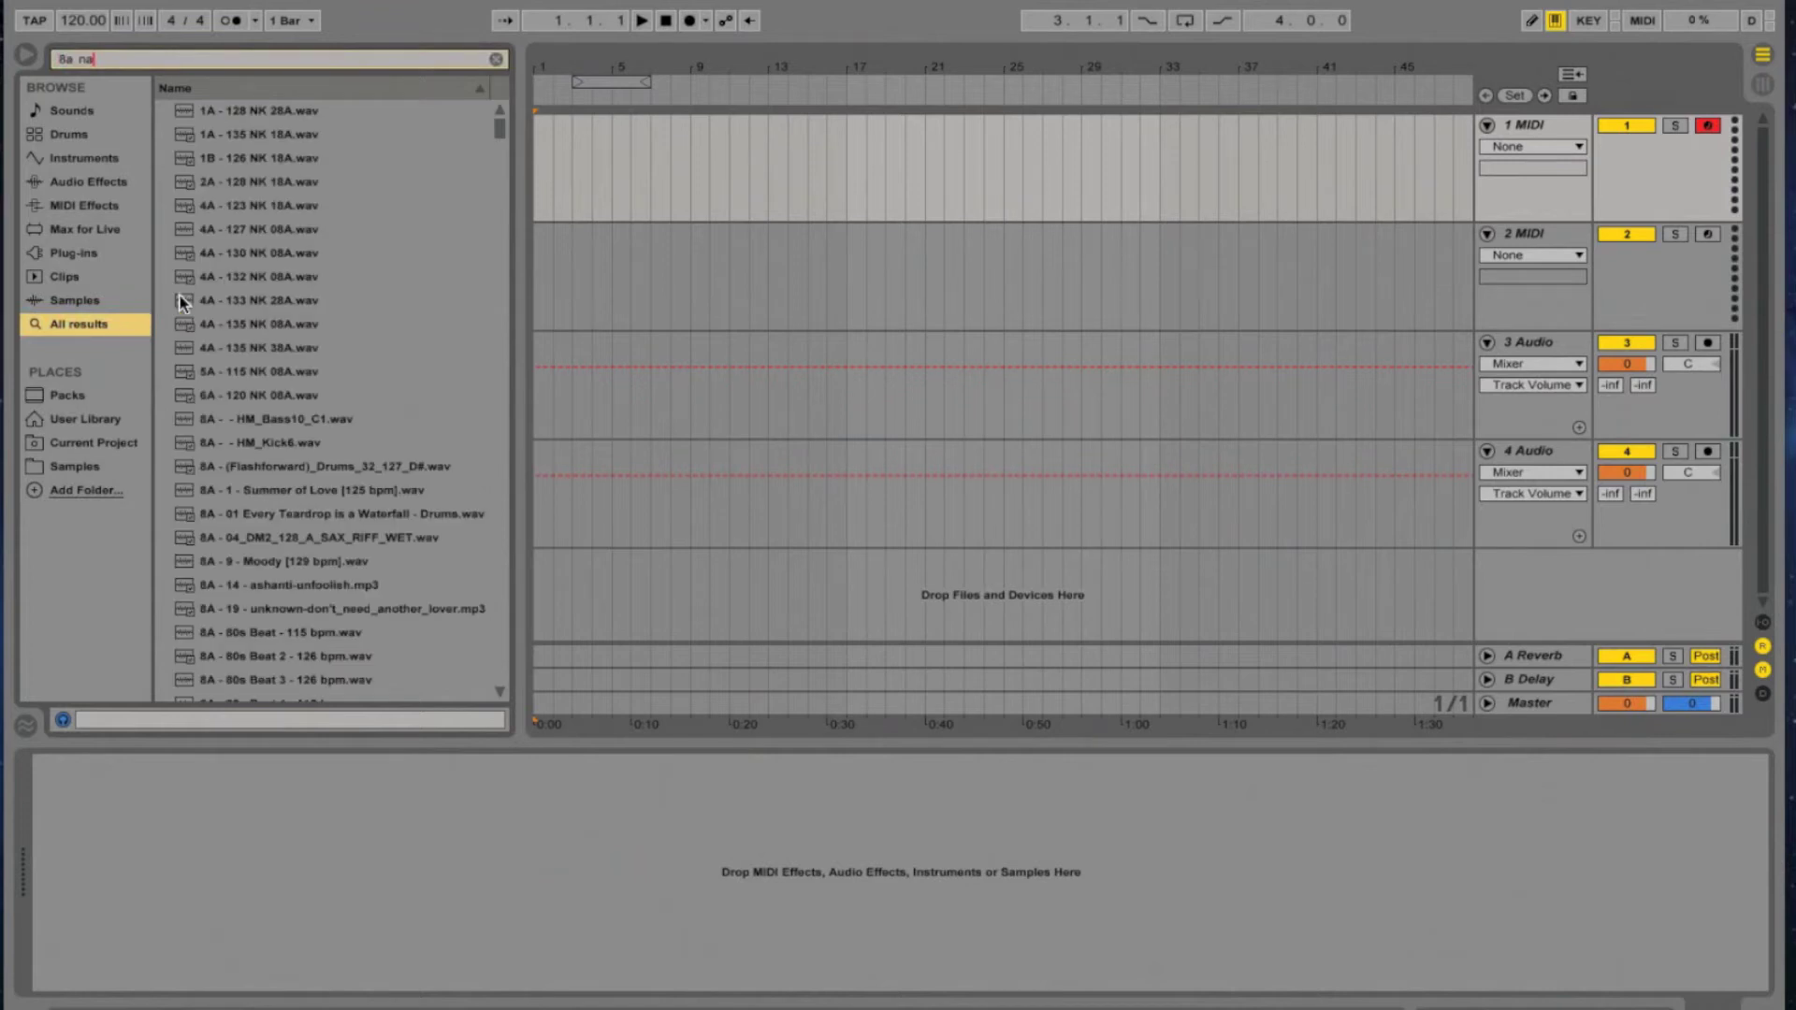
{"action": "left_click", "coordinate": [264, 300]}
{"action": "left_click", "coordinate": [253, 371]}
{"action": "left_click", "coordinate": [250, 466]}
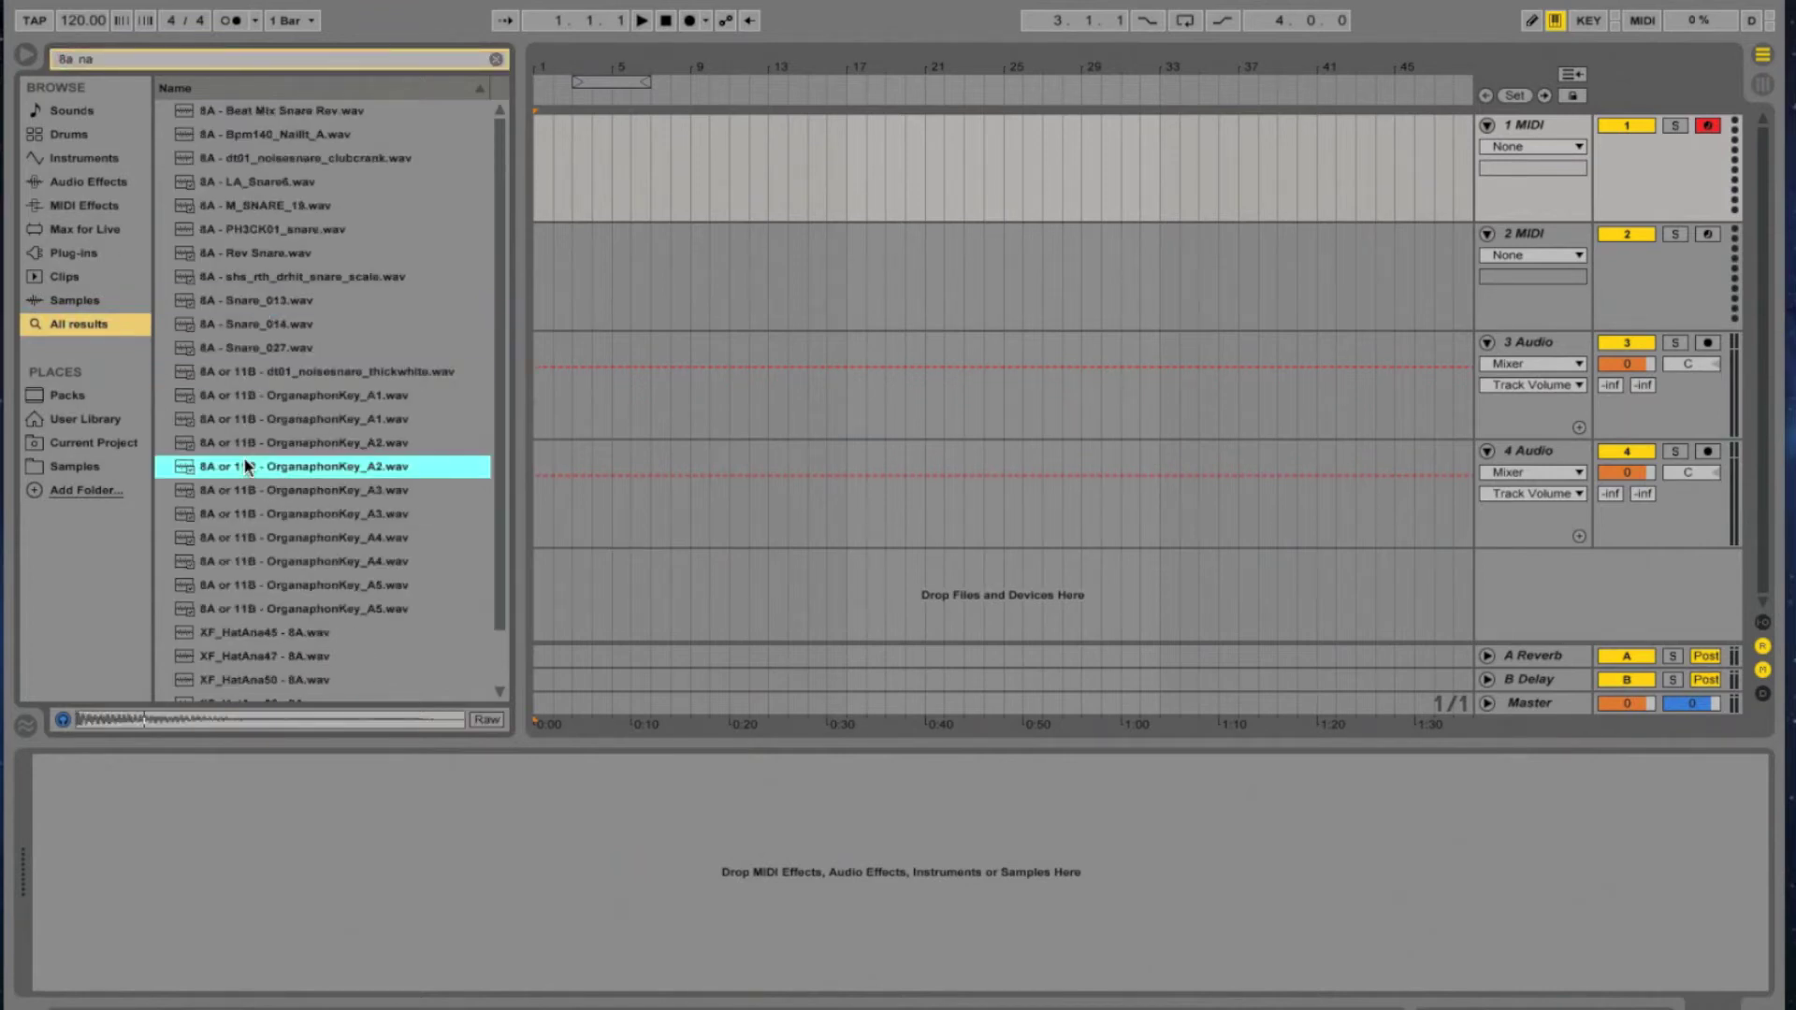
{"action": "scroll", "coordinate": [215, 540], "scroll_direction": "down", "scroll_amount": 2}
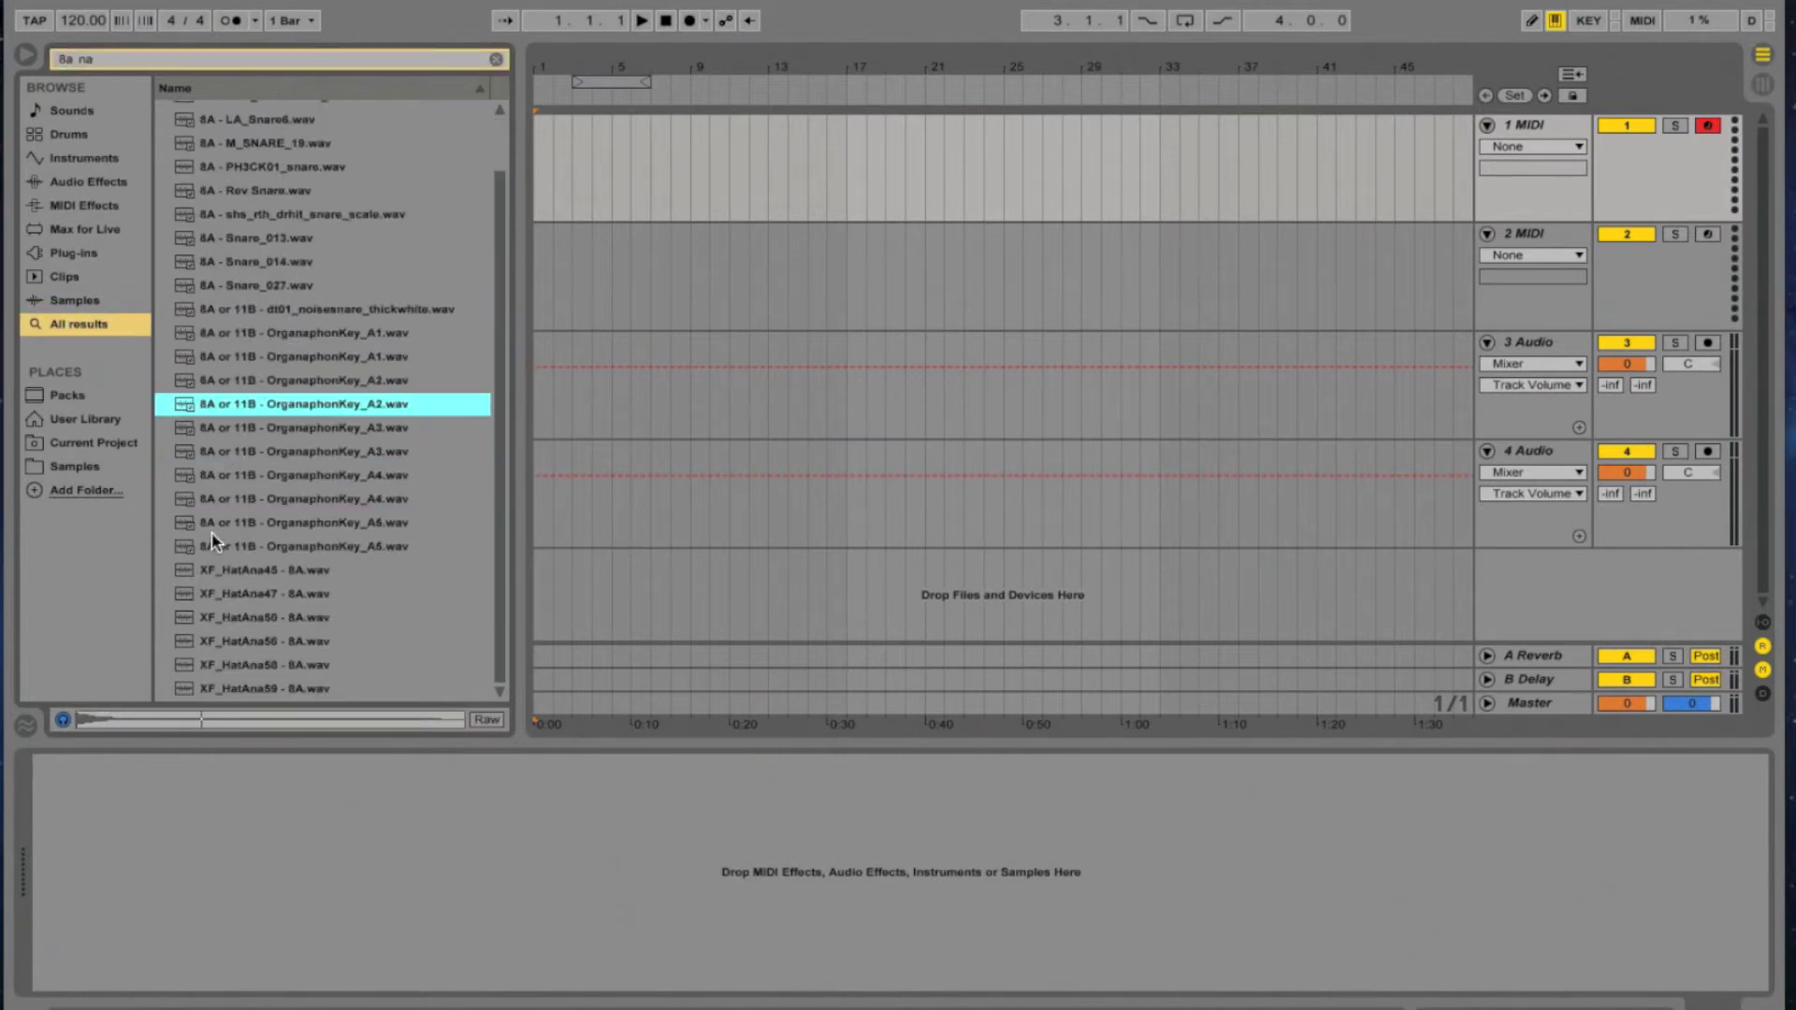
{"action": "scroll", "coordinate": [242, 688], "scroll_direction": "up", "scroll_amount": 2}
Step: Search the browser for "8a nk" and place 4A - 135 NK 08A.wav on track 2 at bar 17
{"action": "left_click", "coordinate": [139, 60]}
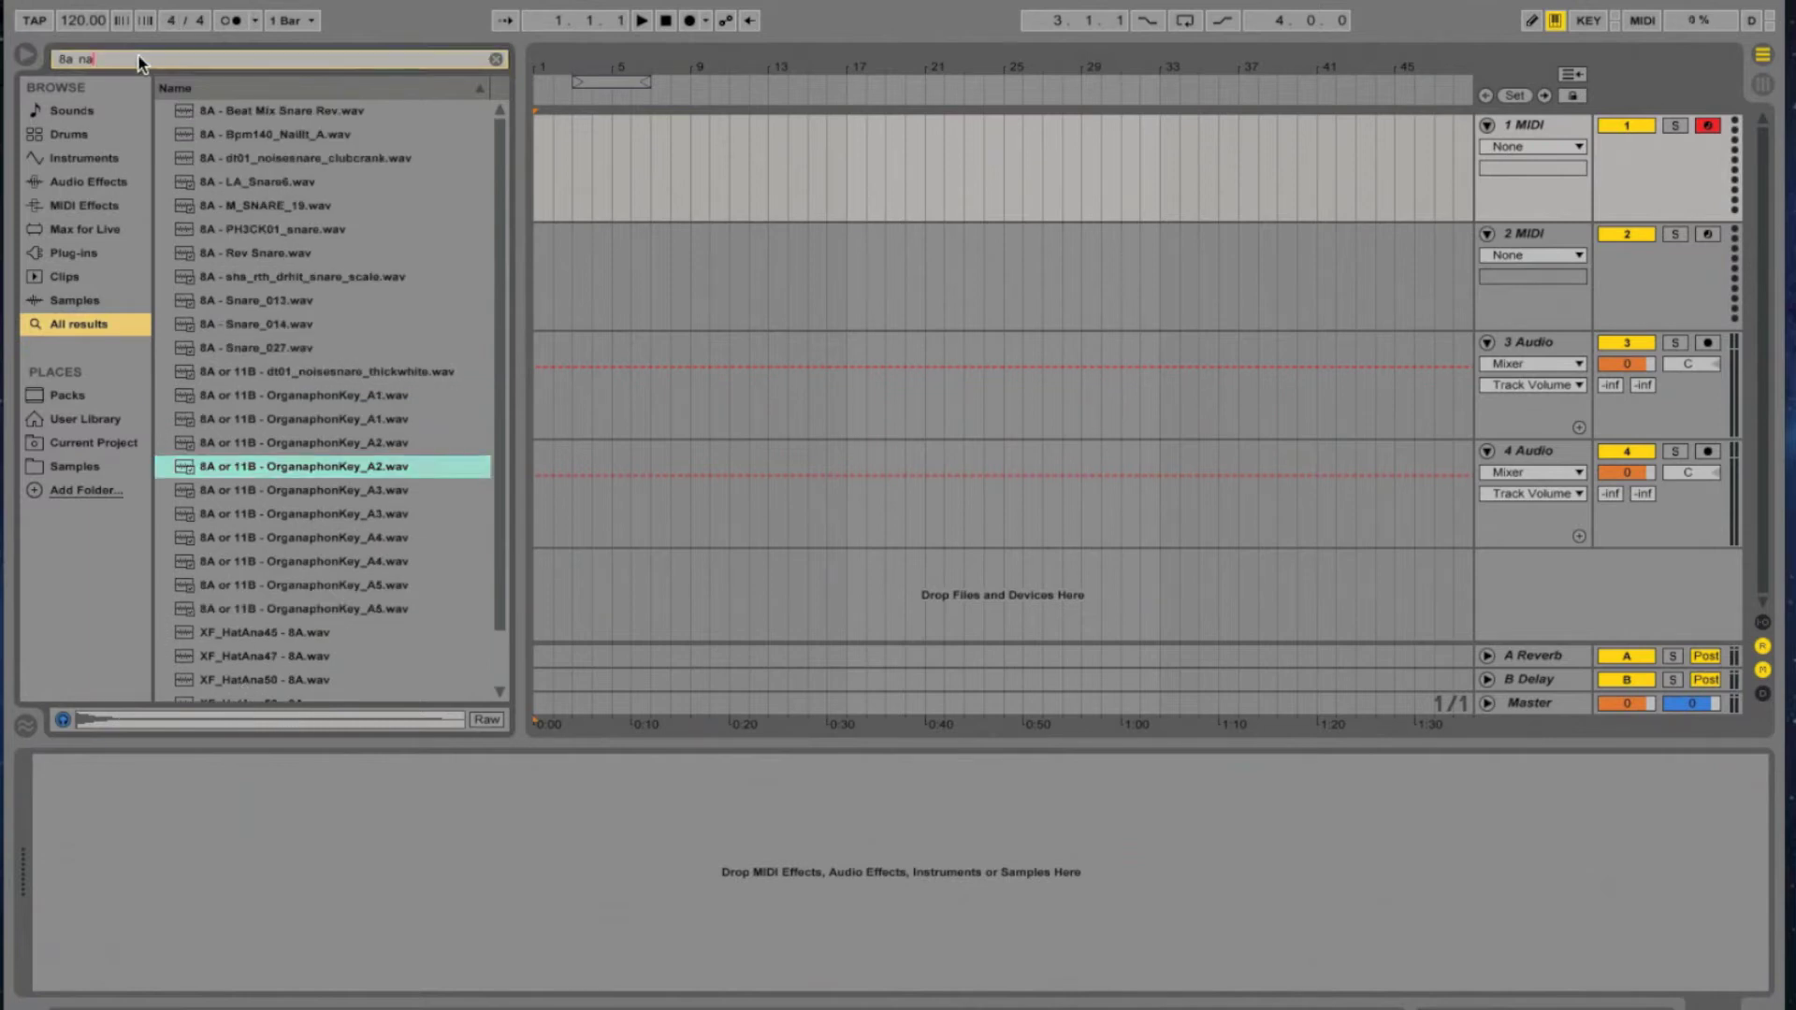
{"action": "type", "text": "k"}
{"action": "left_click", "coordinate": [207, 252]}
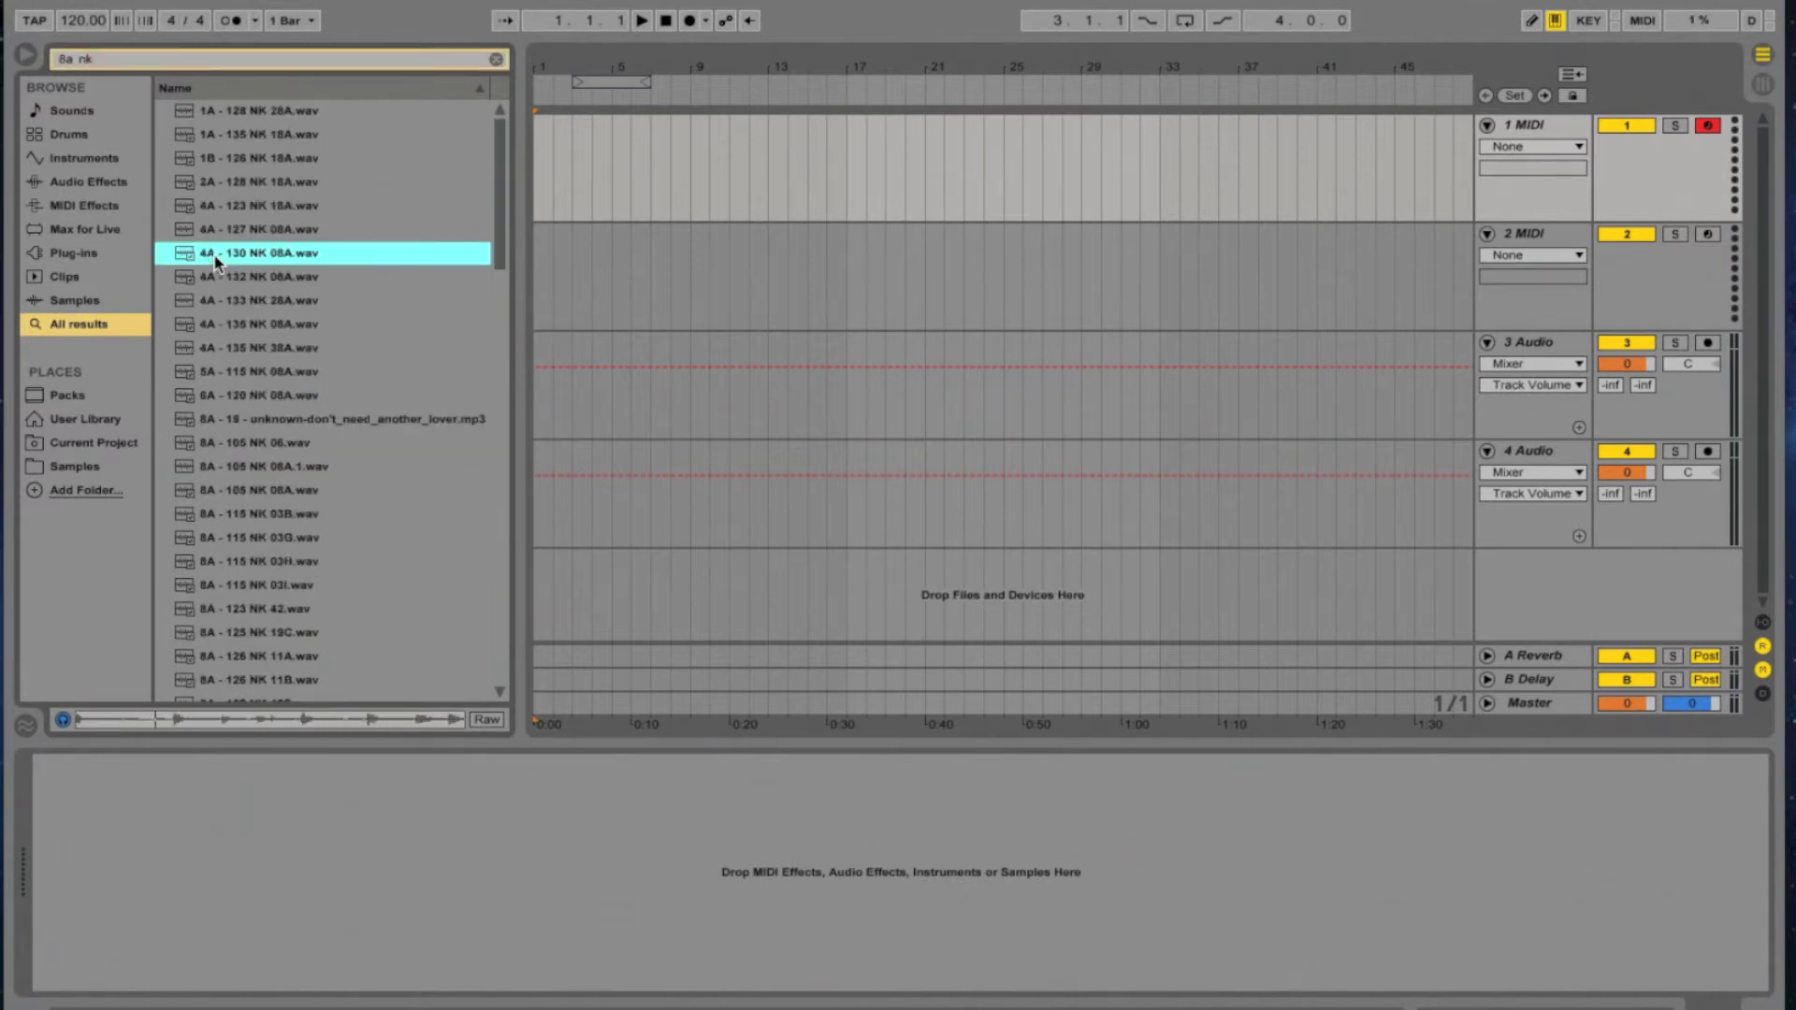
{"action": "left_click", "coordinate": [229, 319]}
{"action": "left_click_drag", "start_coordinate": [222, 323], "coordinate": [853, 271]}
Step: Loop the arrangement over the one-bar clip on track 2
{"action": "left_click_drag", "start_coordinate": [862, 71], "coordinate": [881, 236]}
{"action": "key", "text": "ctrl+l"}
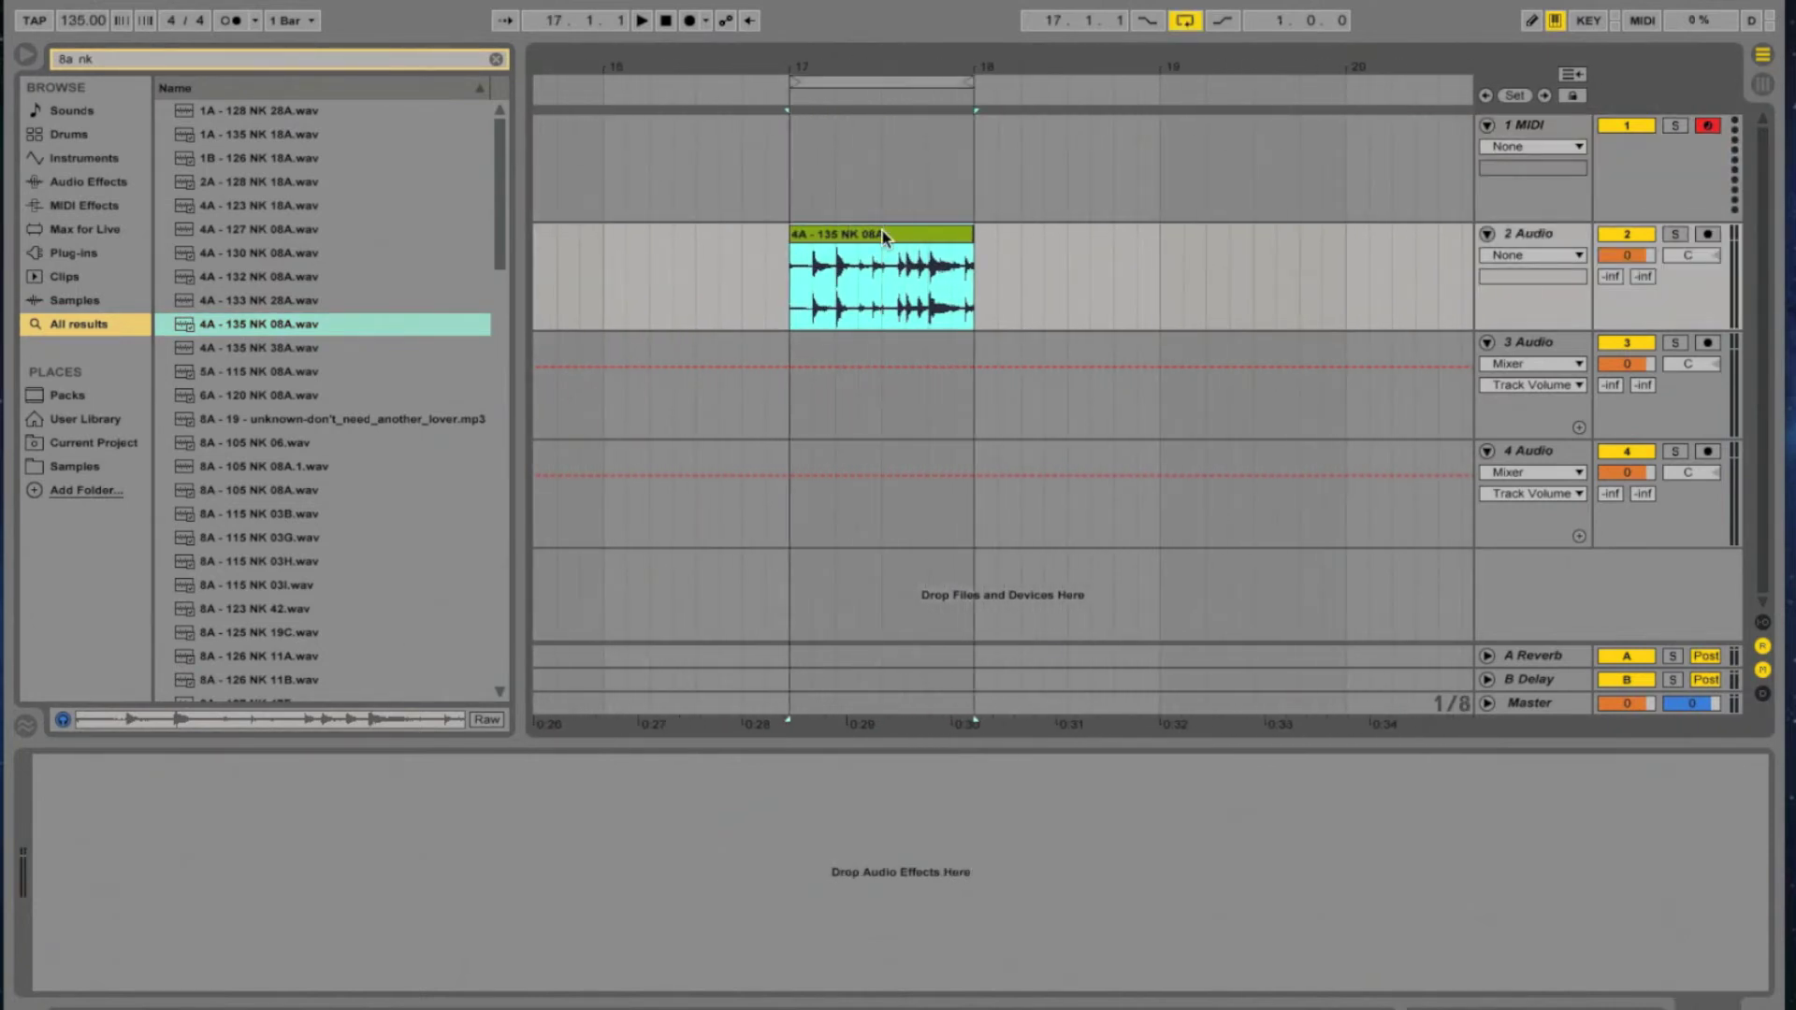
{"action": "left_click_drag", "start_coordinate": [803, 69], "coordinate": [810, 74]}
Step: Show Mixer automation on track 2 and add Speaker On breakpoints at the clip's start and near its end
{"action": "left_click", "coordinate": [1532, 255]}
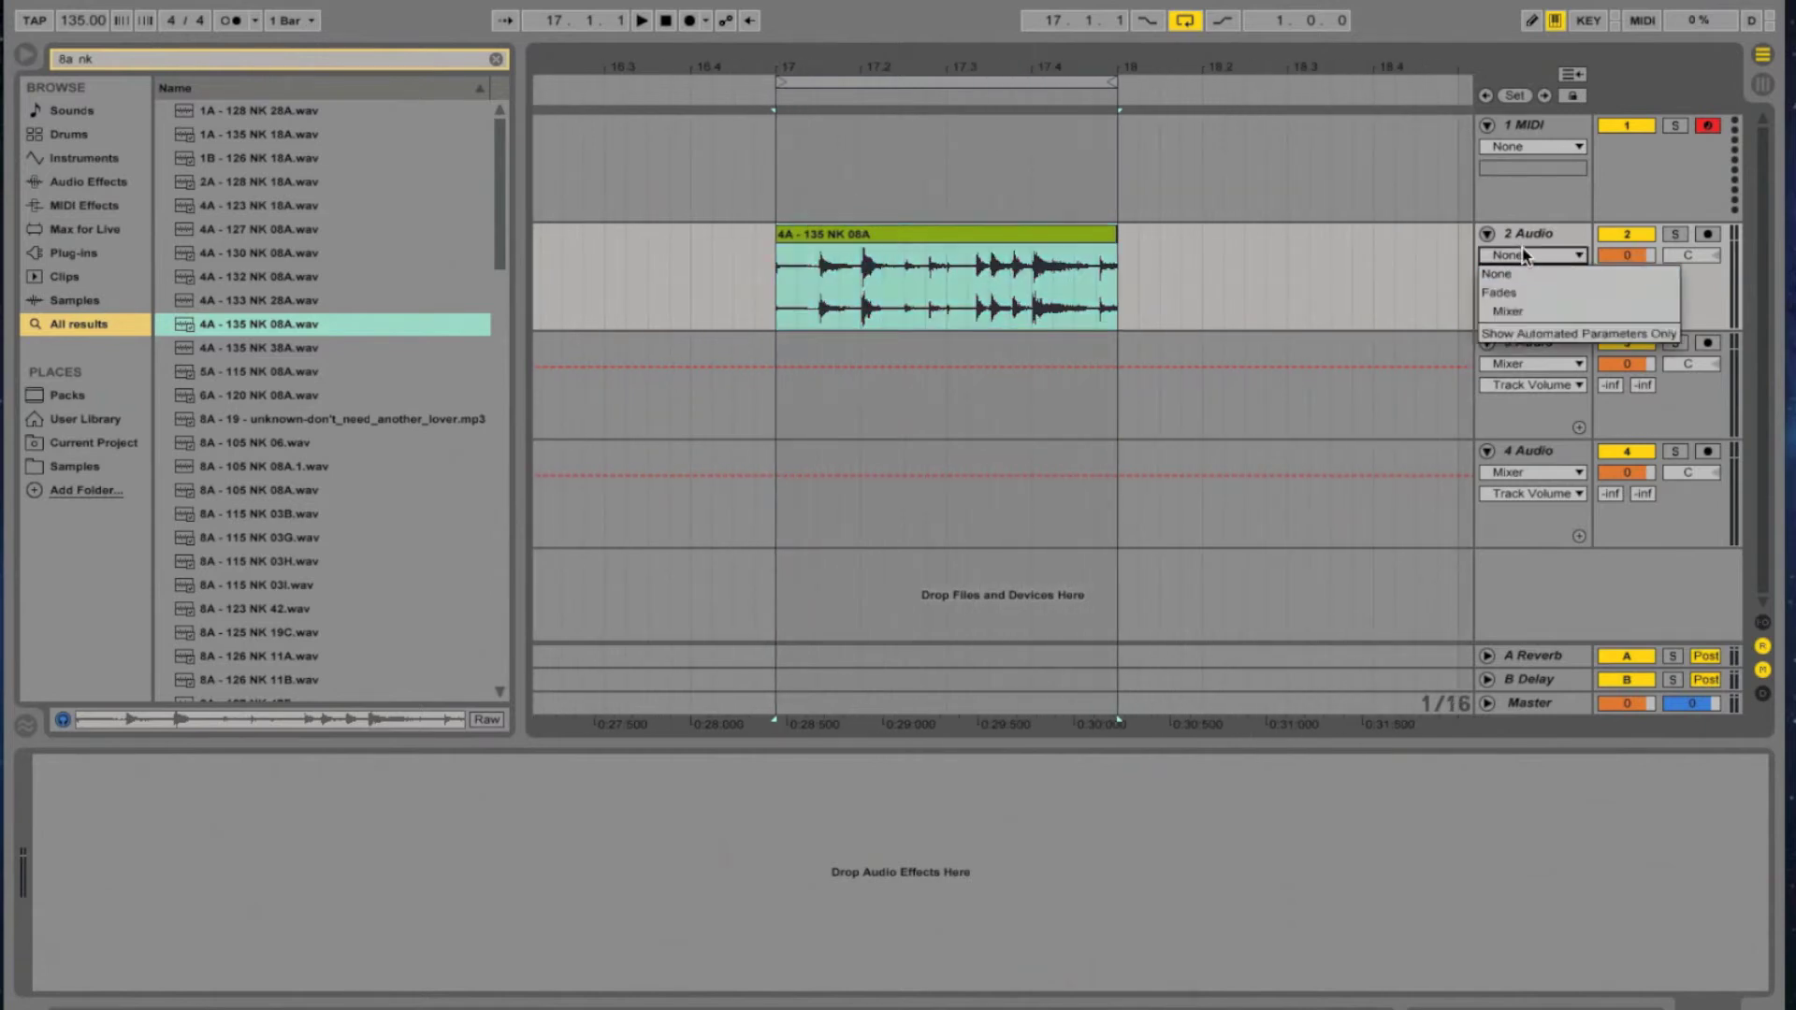
{"action": "left_click", "coordinate": [1523, 310]}
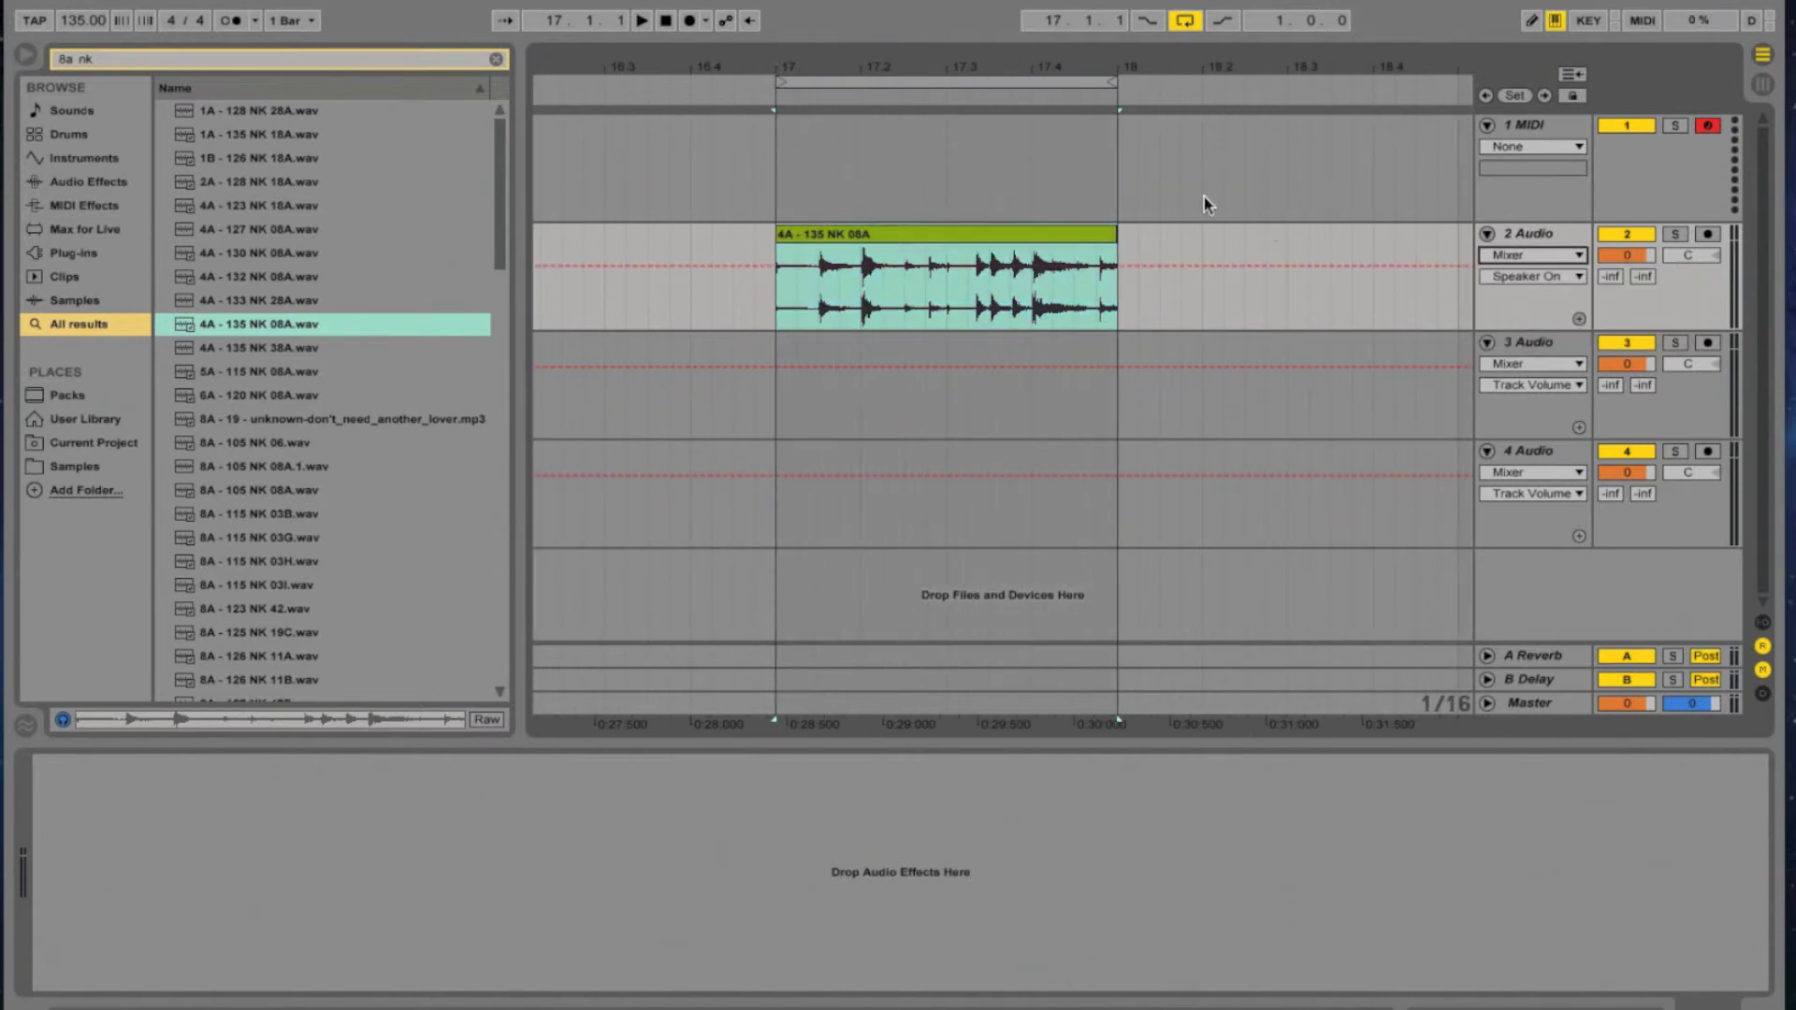
{"action": "left_click_drag", "start_coordinate": [819, 75], "coordinate": [735, 356]}
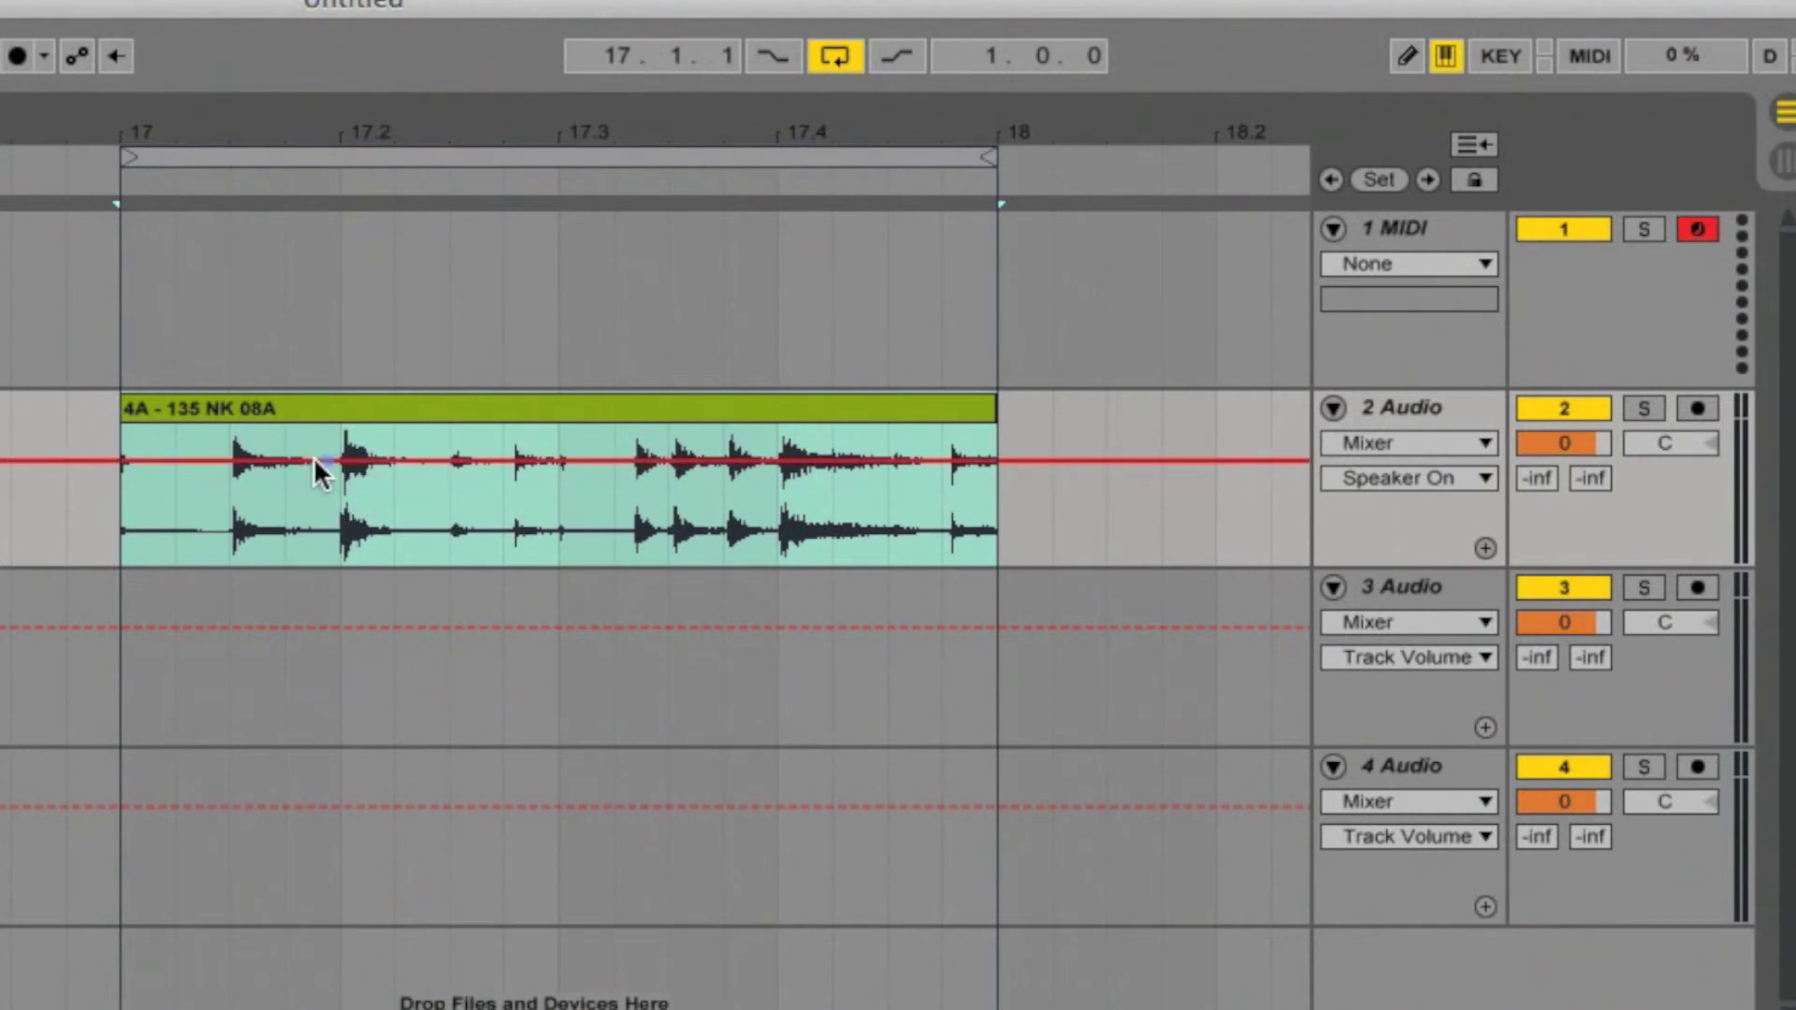
{"action": "left_click", "coordinate": [128, 458]}
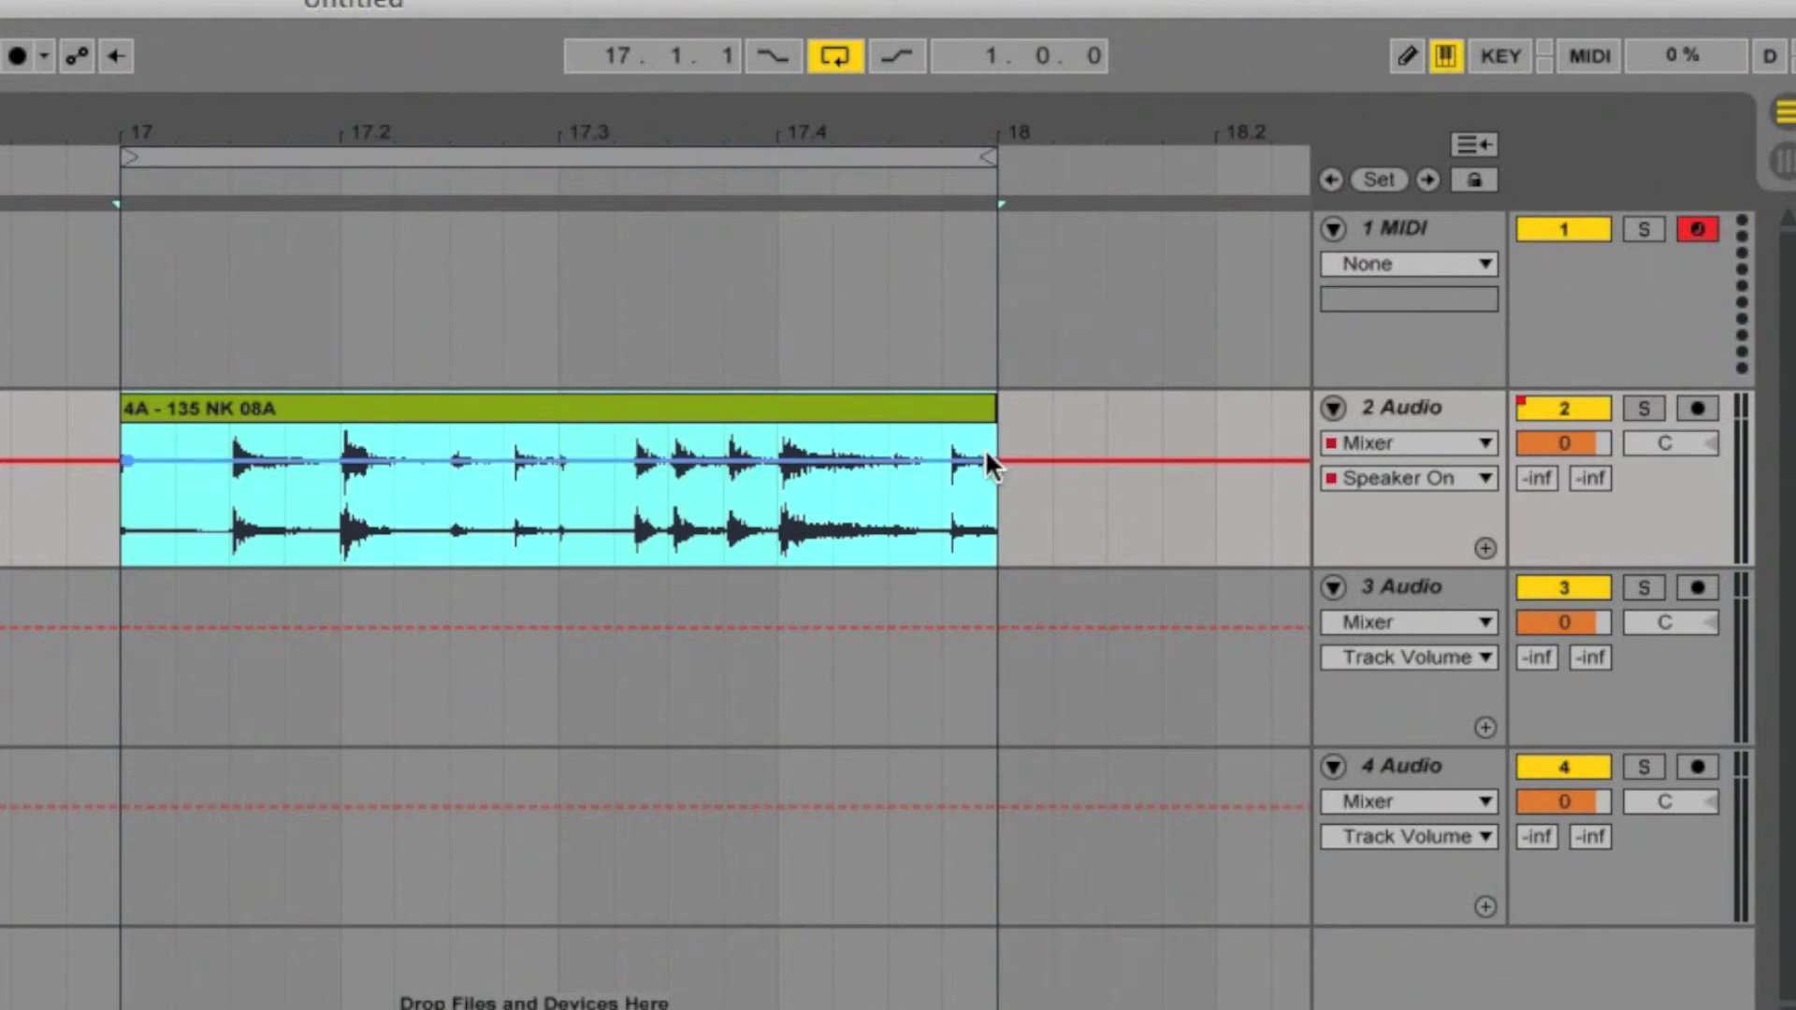
{"action": "left_click_drag", "start_coordinate": [993, 460], "coordinate": [949, 460]}
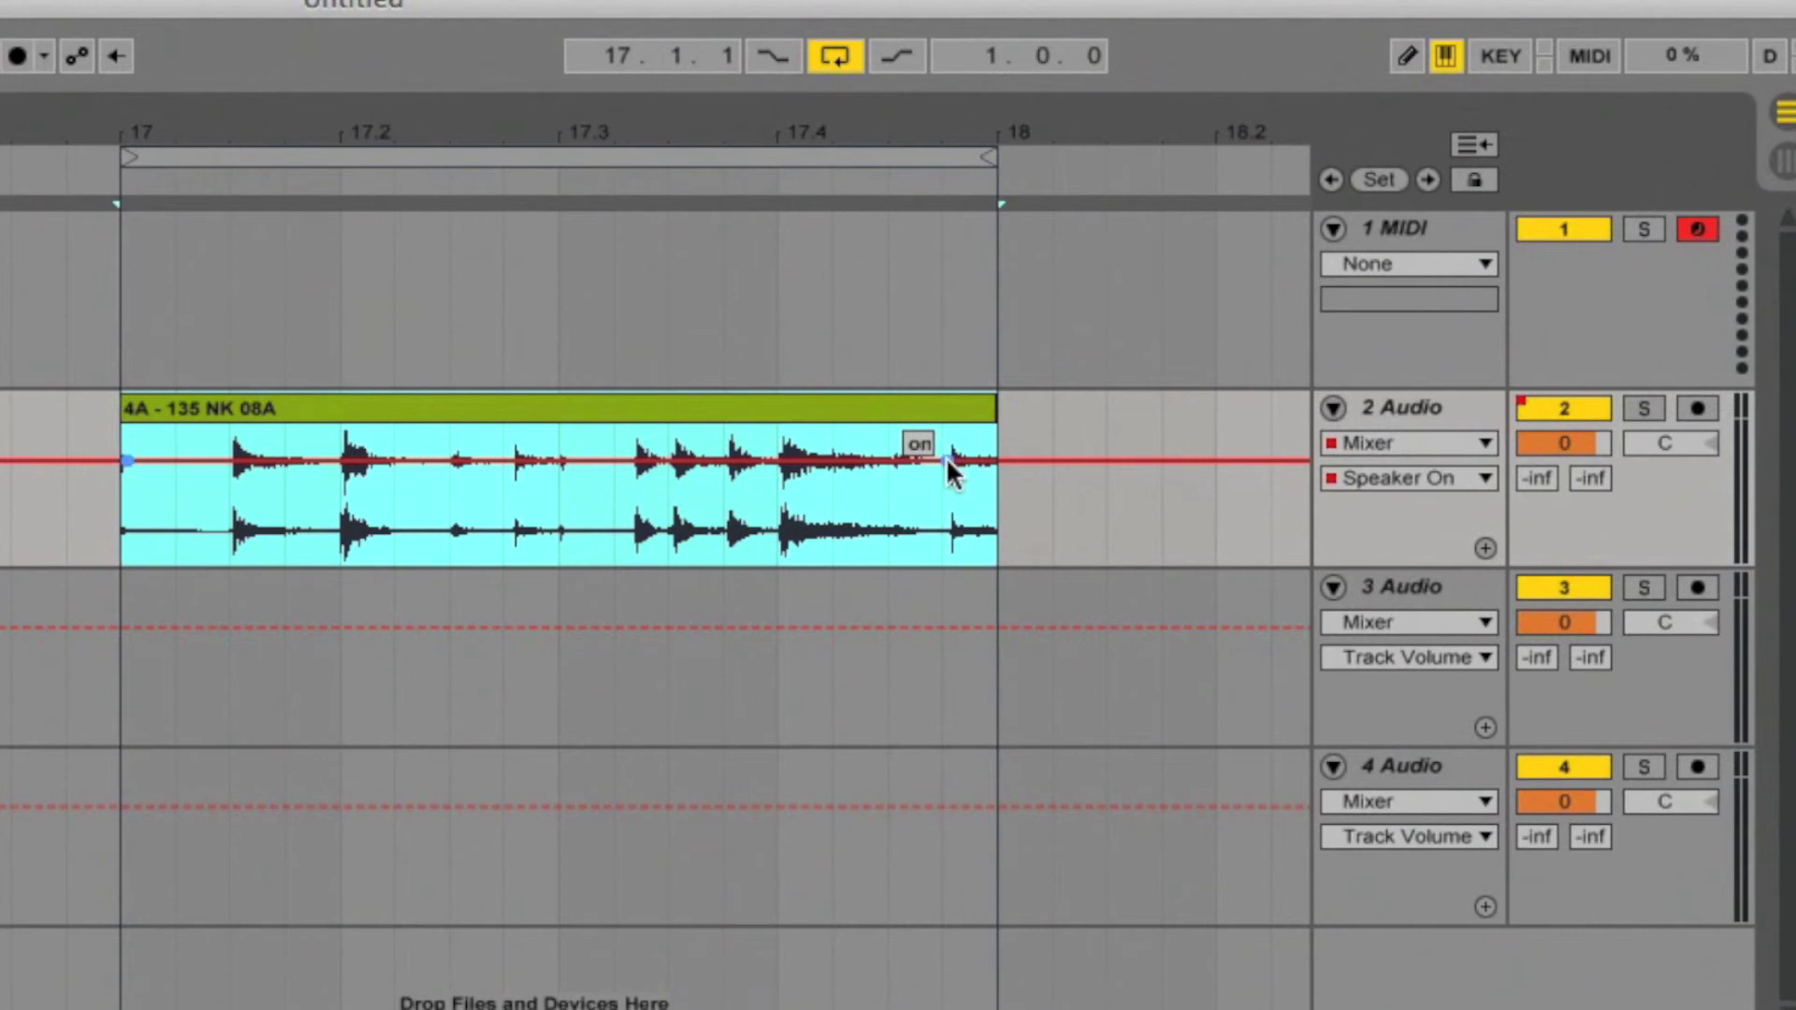
Step: Automate a straight Track Volume fade-out from the clip's start to its end on track 2 and play it back
{"action": "left_click", "coordinate": [1366, 478]}
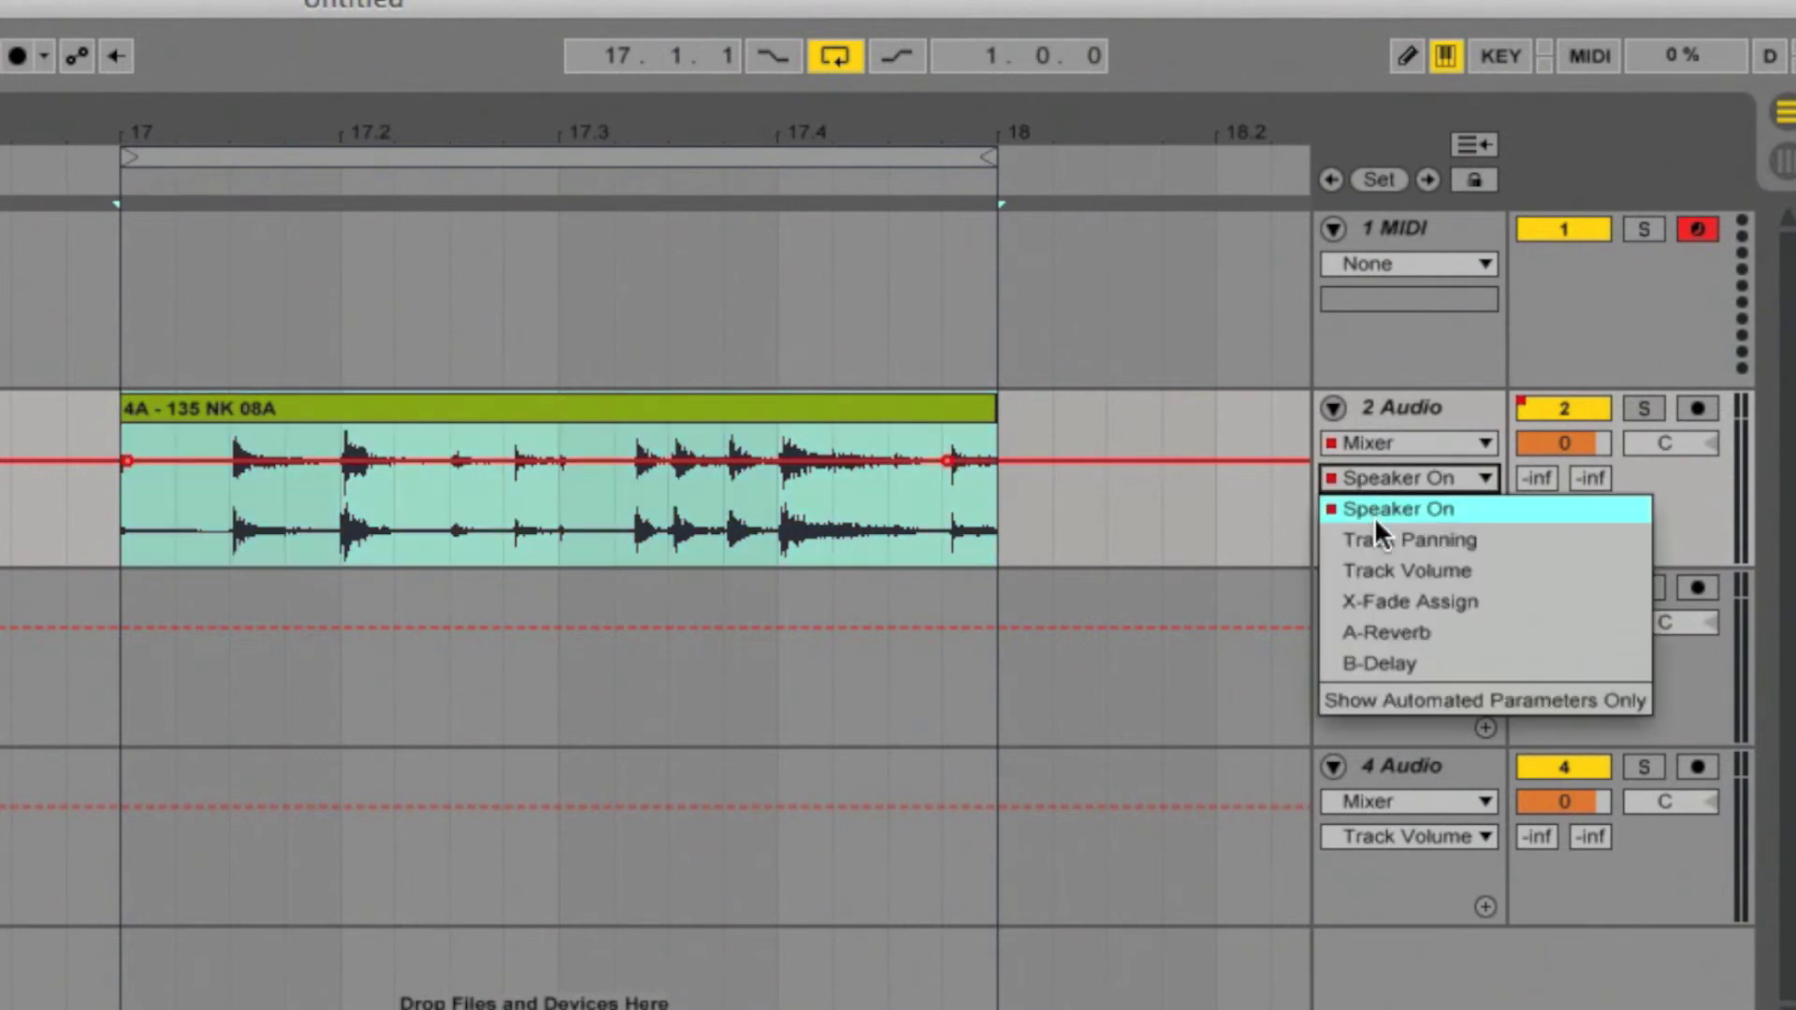
{"action": "left_click", "coordinate": [1393, 571]}
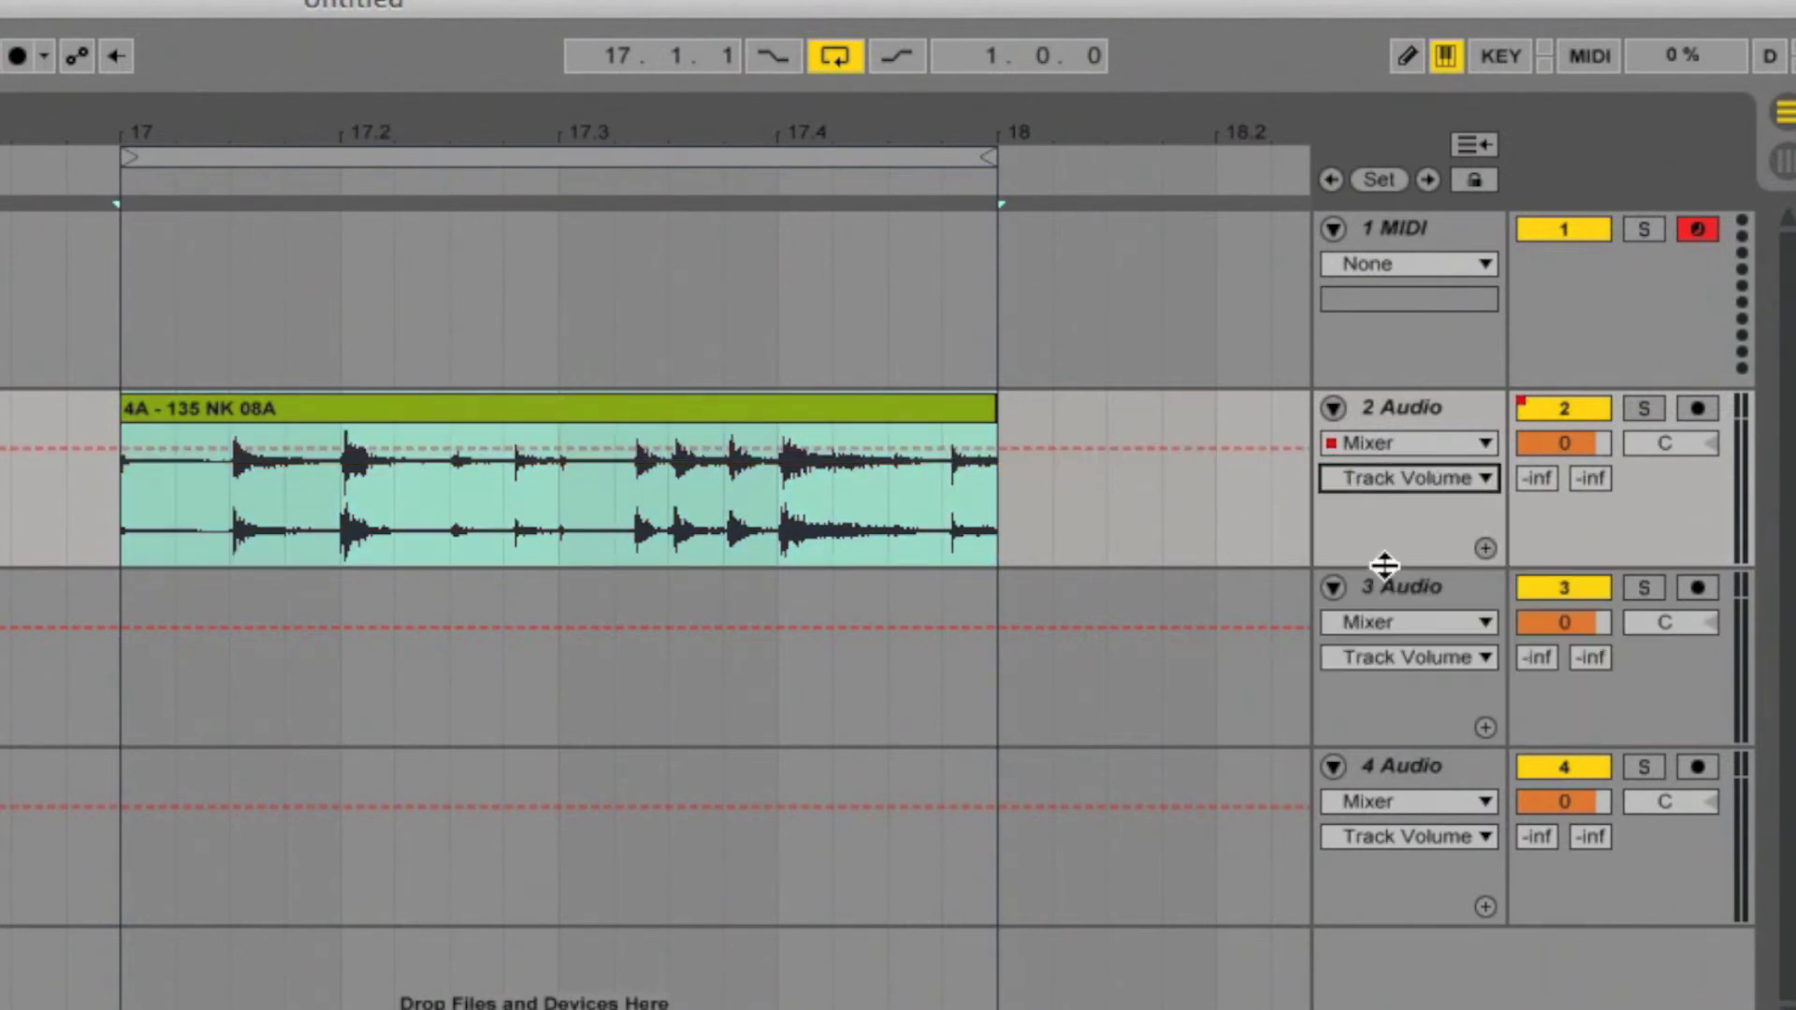
{"action": "left_click", "coordinate": [120, 446]}
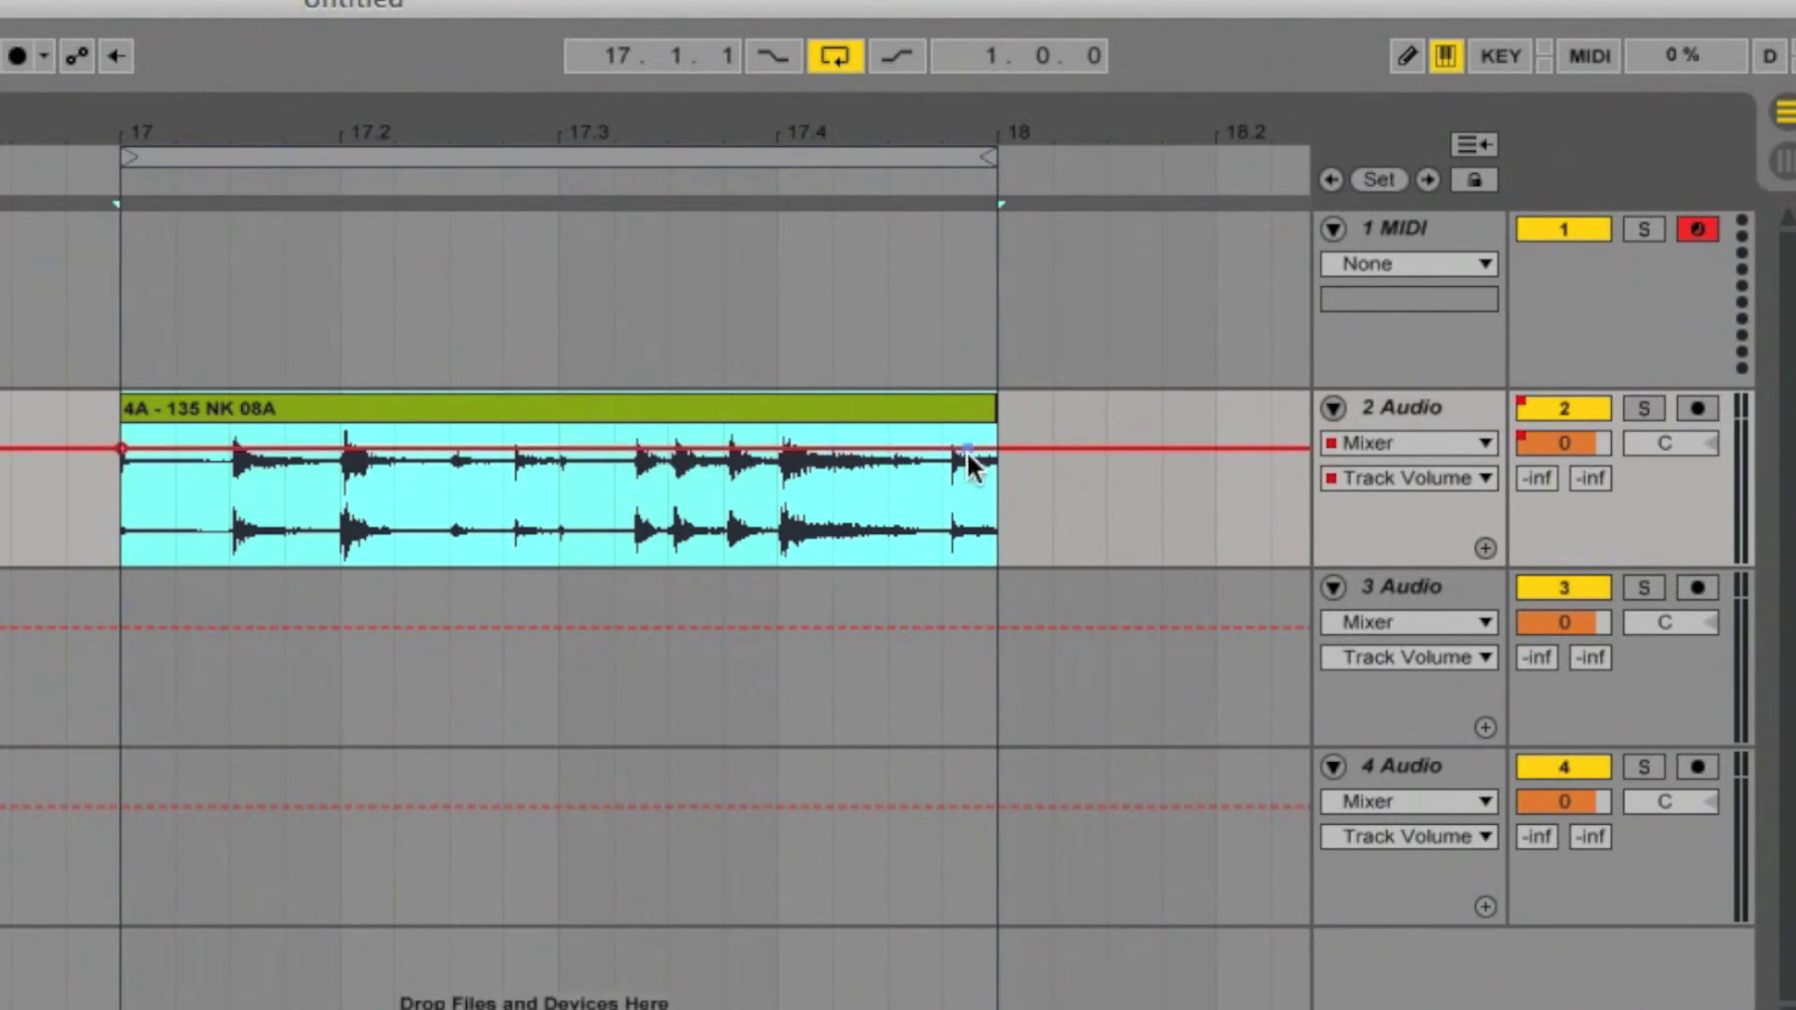
{"action": "left_click_drag", "start_coordinate": [997, 451], "coordinate": [991, 540]}
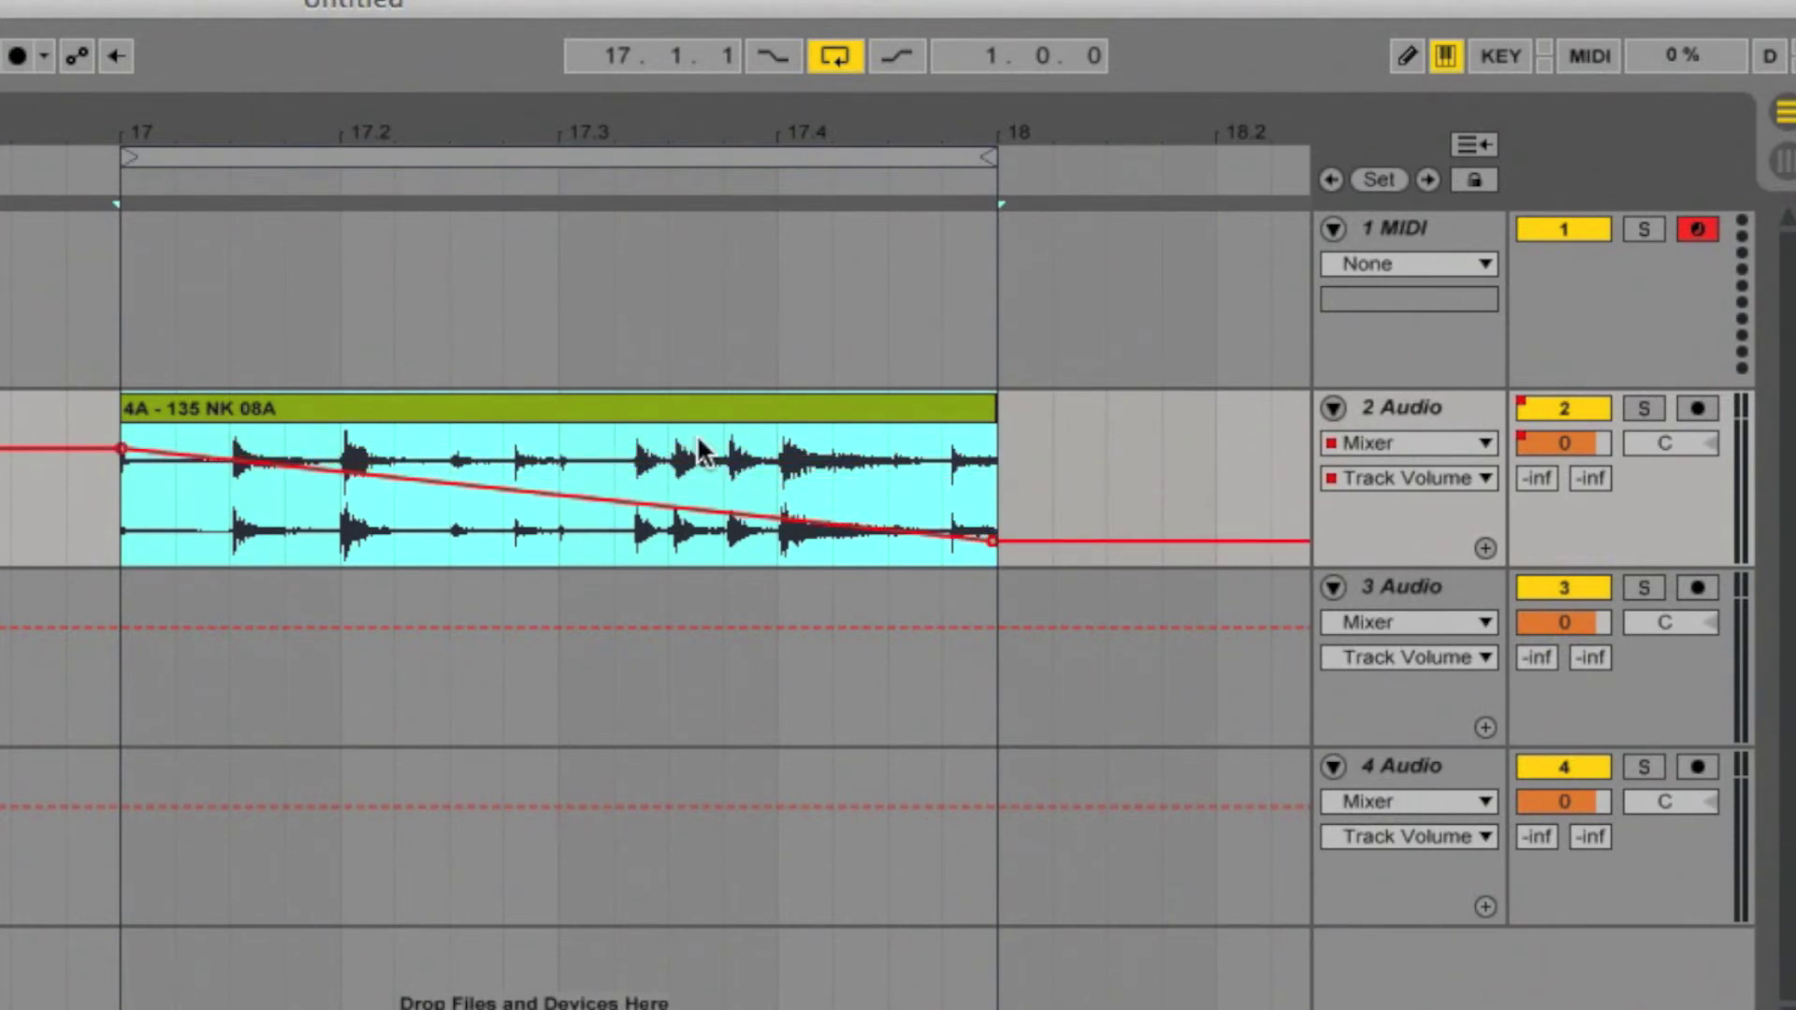
{"action": "key", "text": "space"}
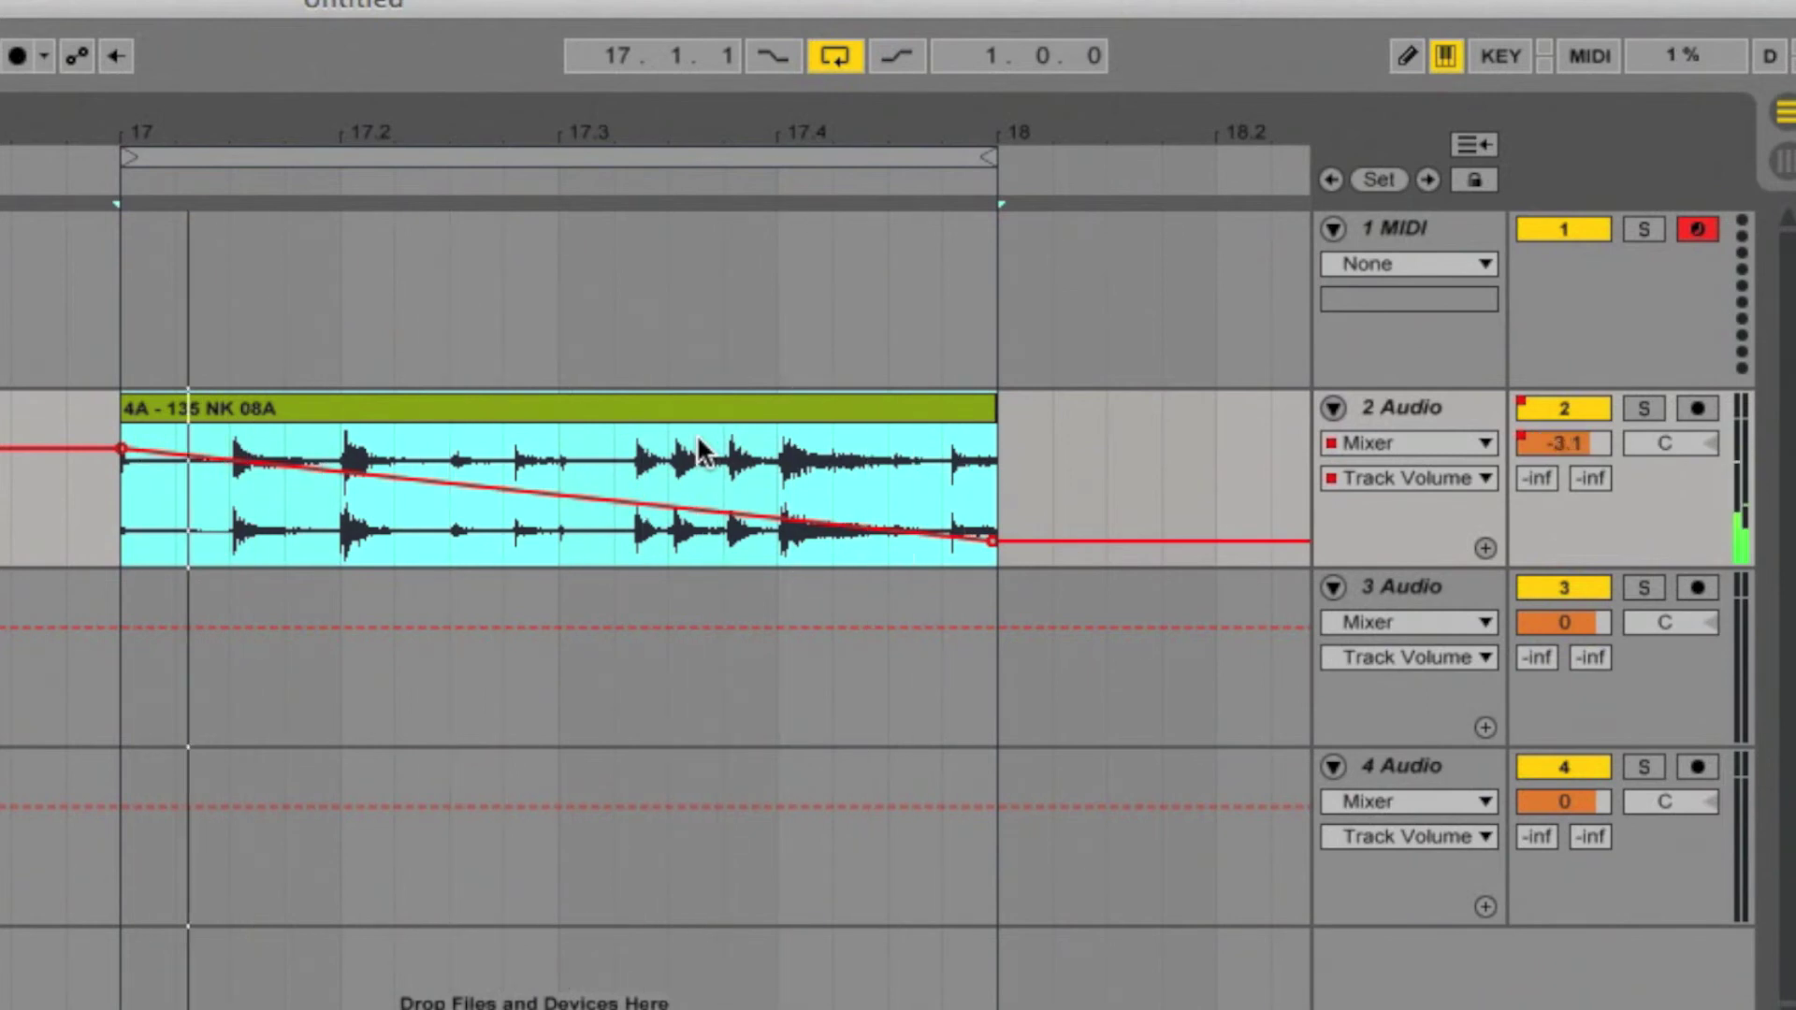
{"action": "key", "text": "space"}
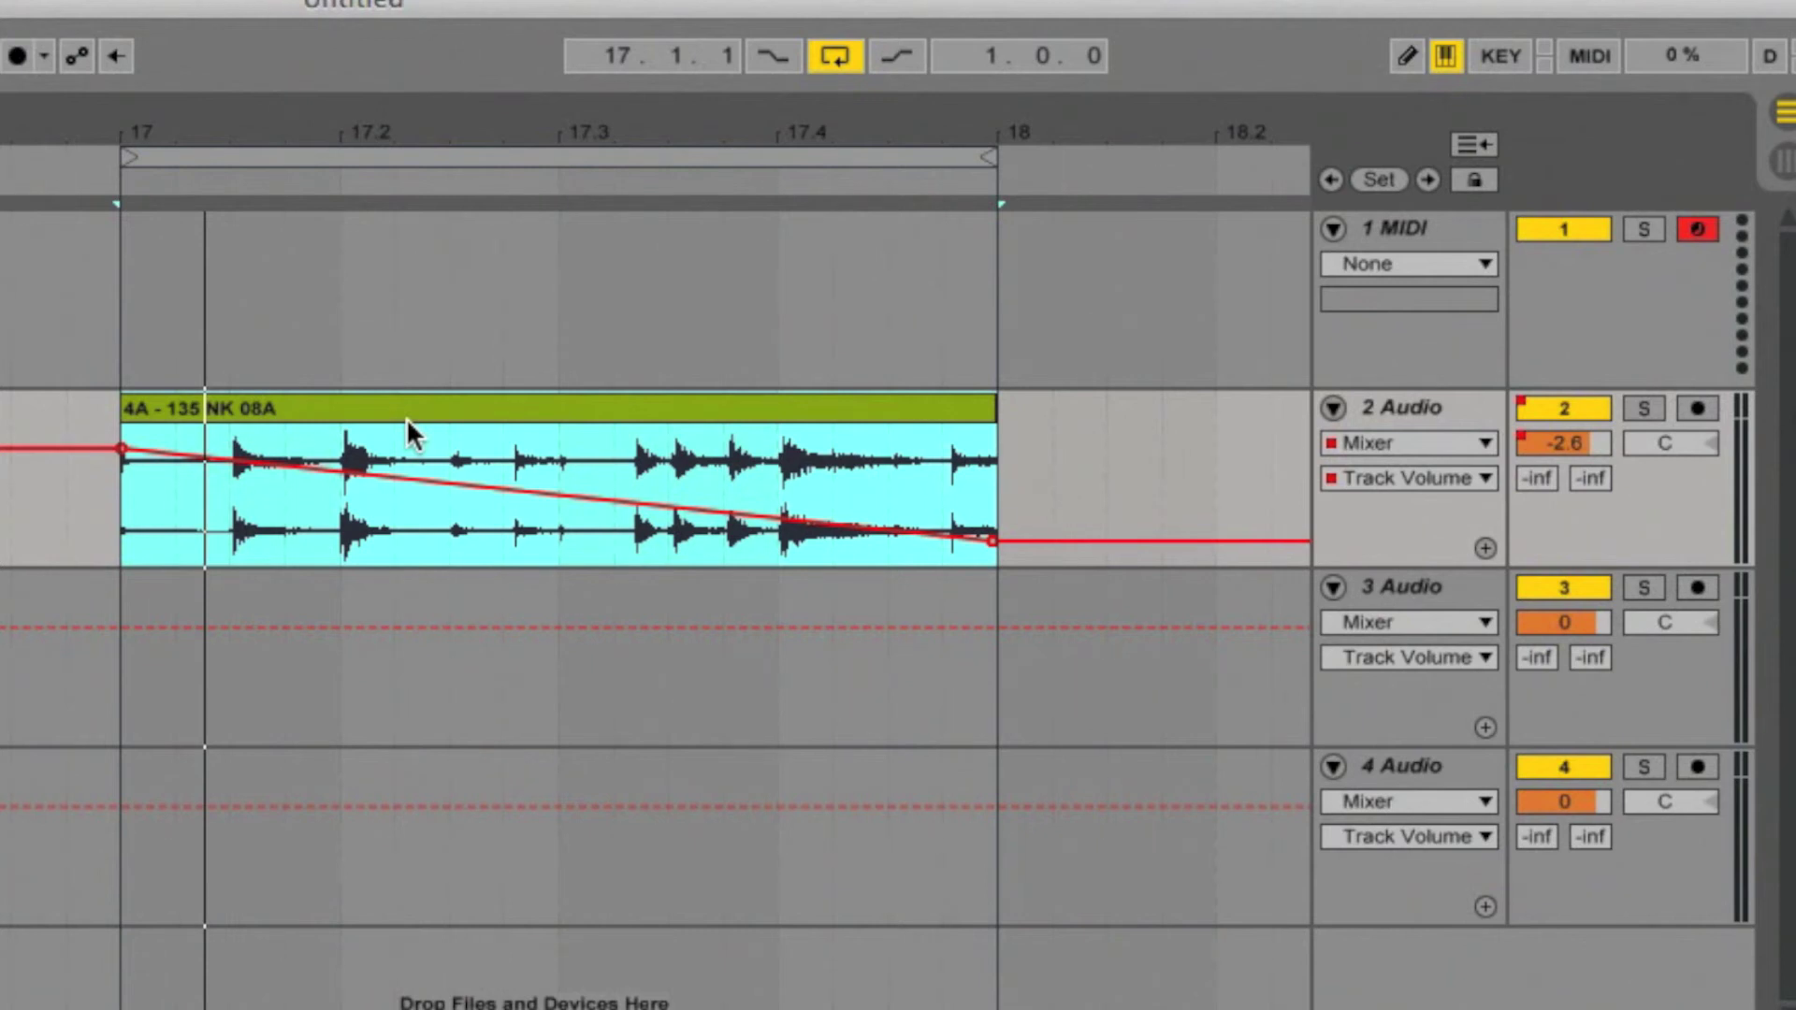
Step: Draw an irregular descending Track Volume line freehand across the clip and inspect its breakpoints
{"action": "key", "text": "b"}
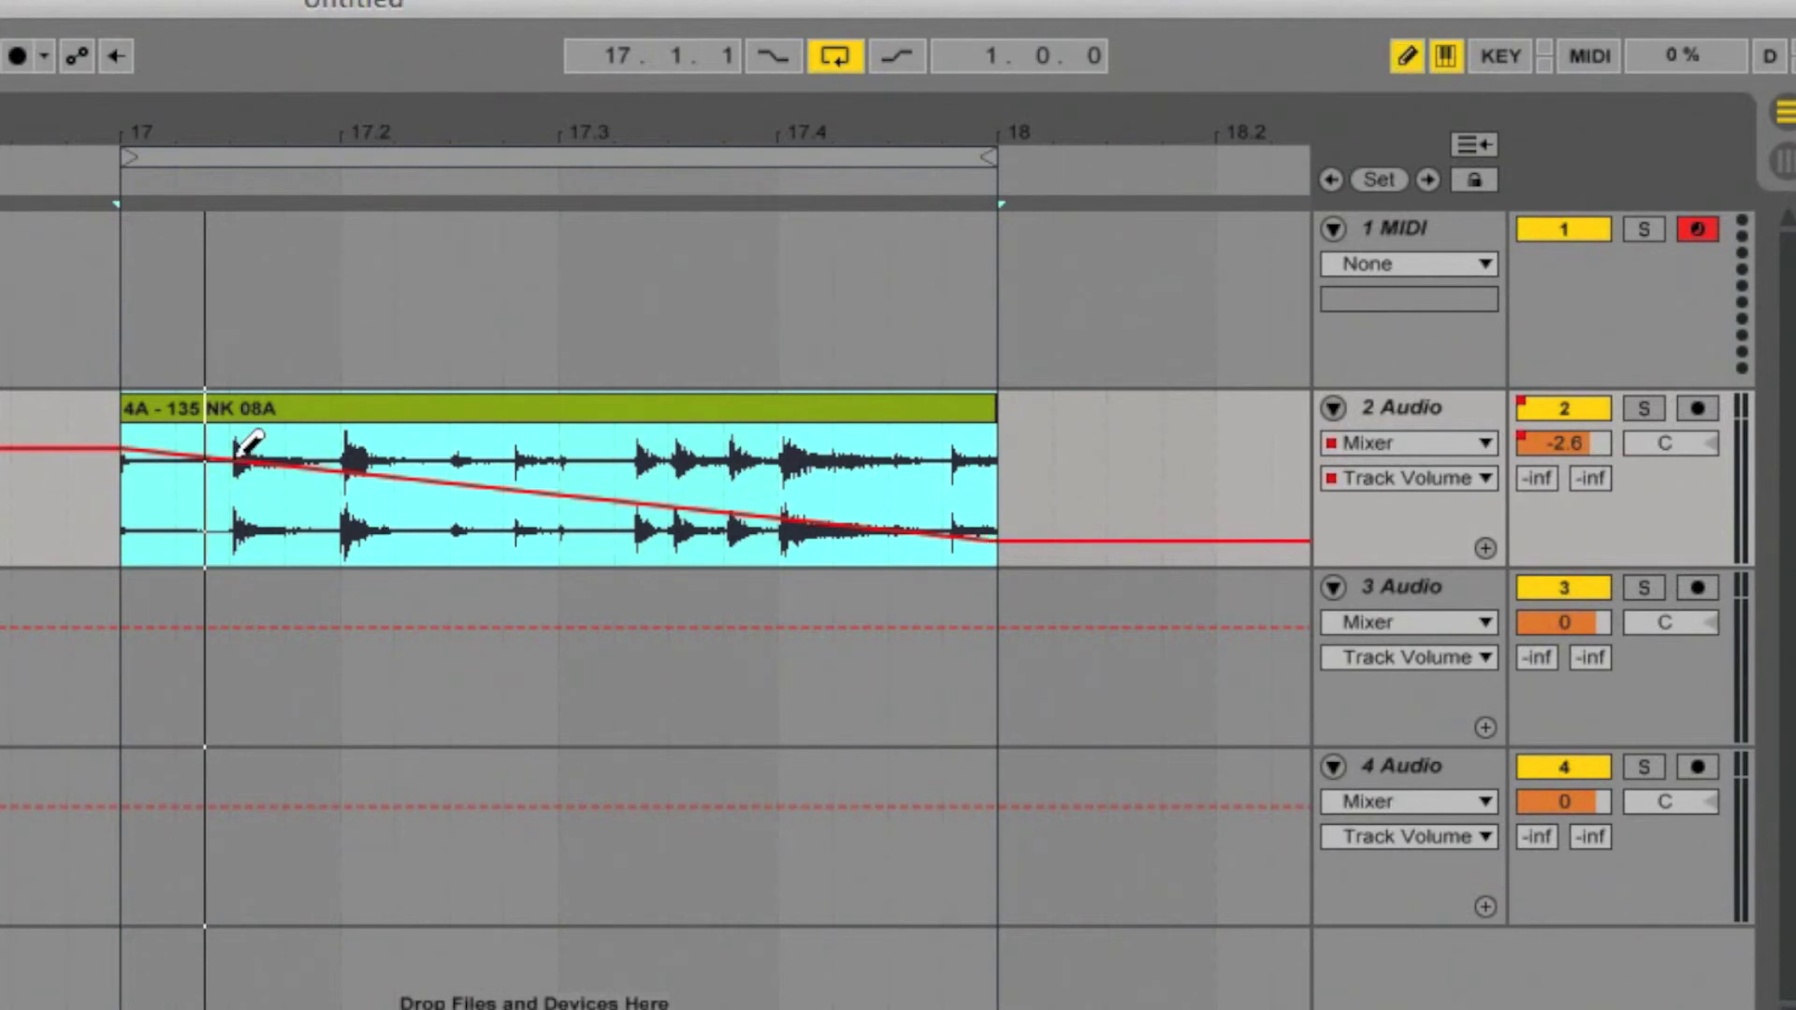
{"action": "mouse_move", "coordinate": [148, 435]}
{"action": "left_mouse_down"}
{"action": "mouse_move", "coordinate": [889, 558]}
{"action": "mouse_move", "coordinate": [1002, 529]}
{"action": "mouse_move", "coordinate": [384, 478]}
{"action": "mouse_move", "coordinate": [169, 442]}
{"action": "left_mouse_up"}
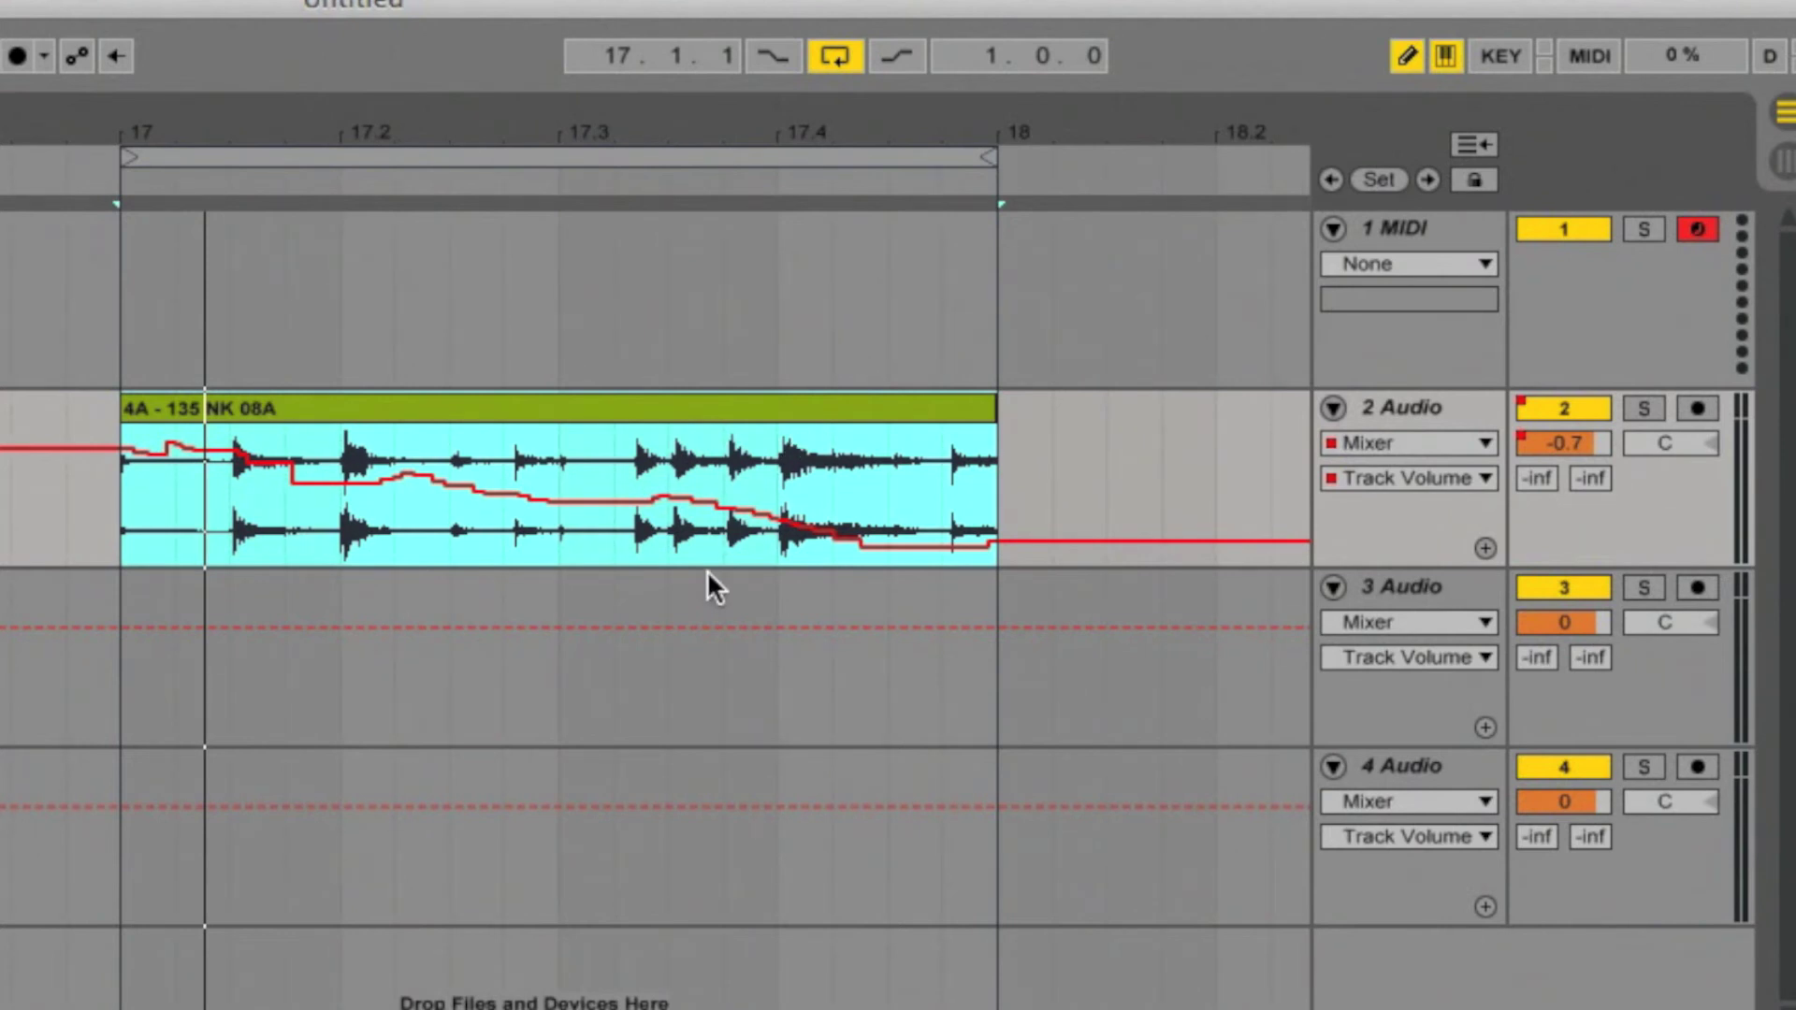
{"action": "key", "text": "b"}
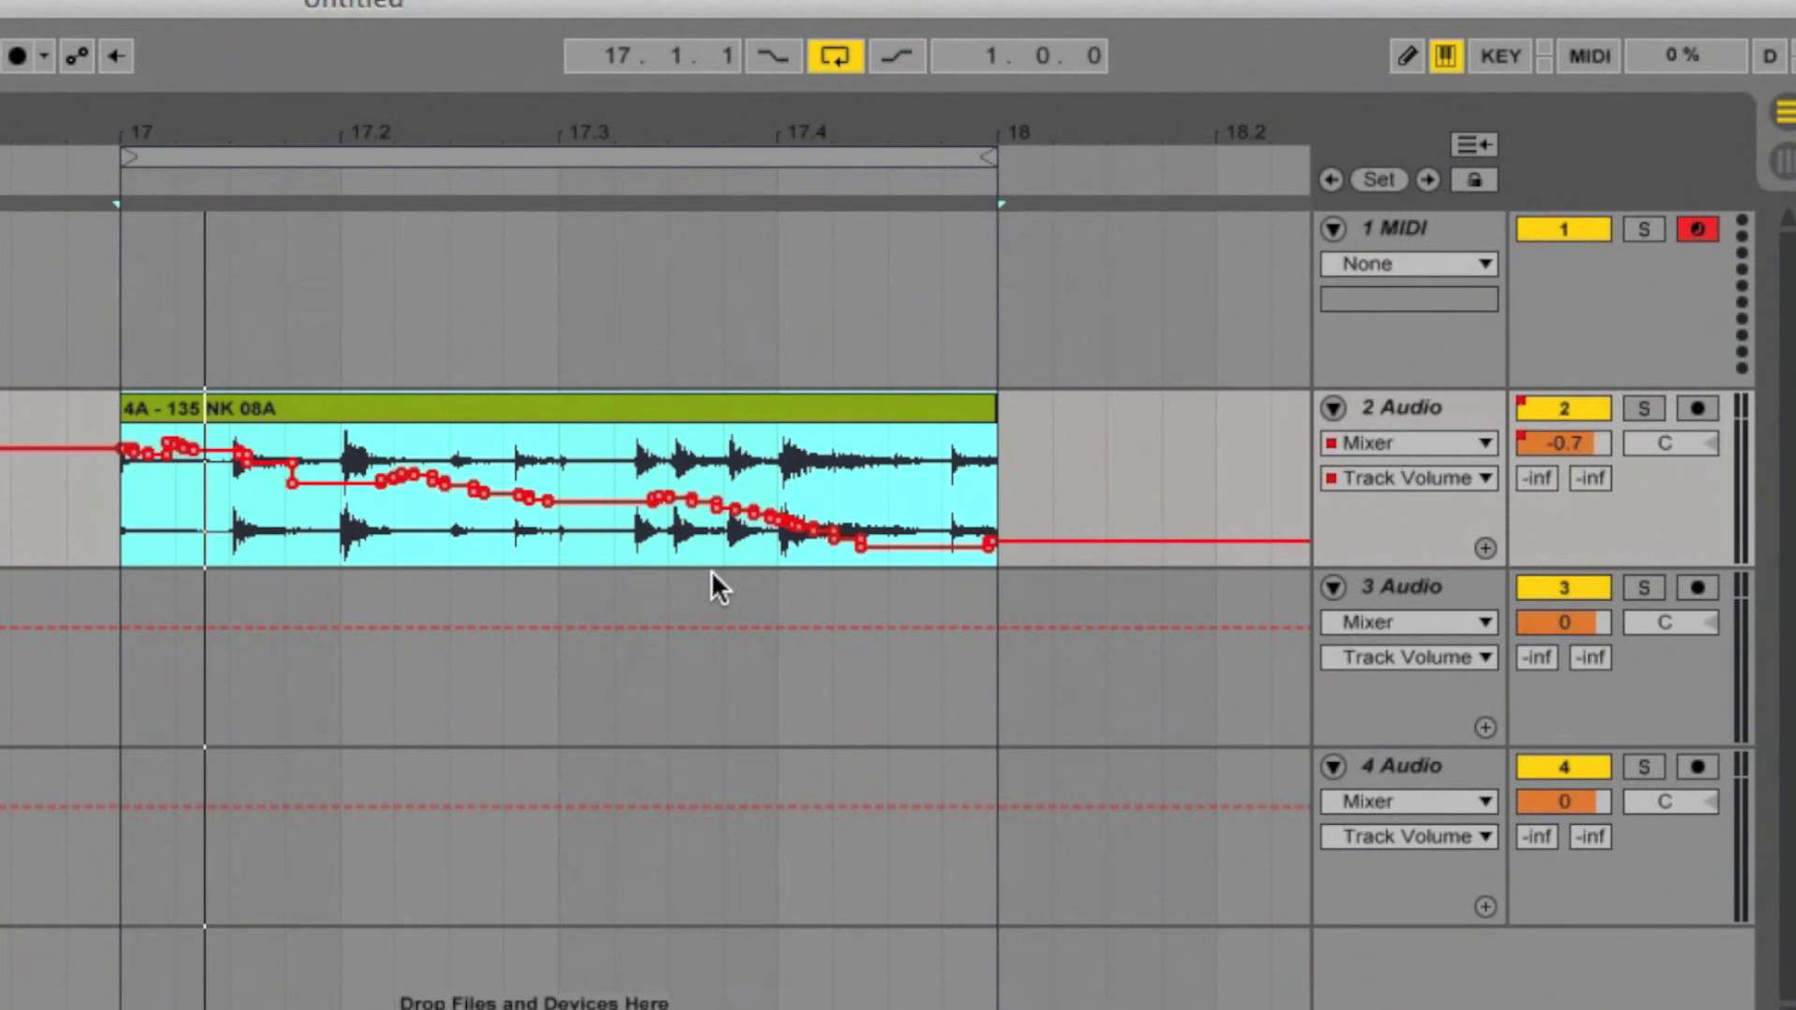
{"action": "key", "text": "b"}
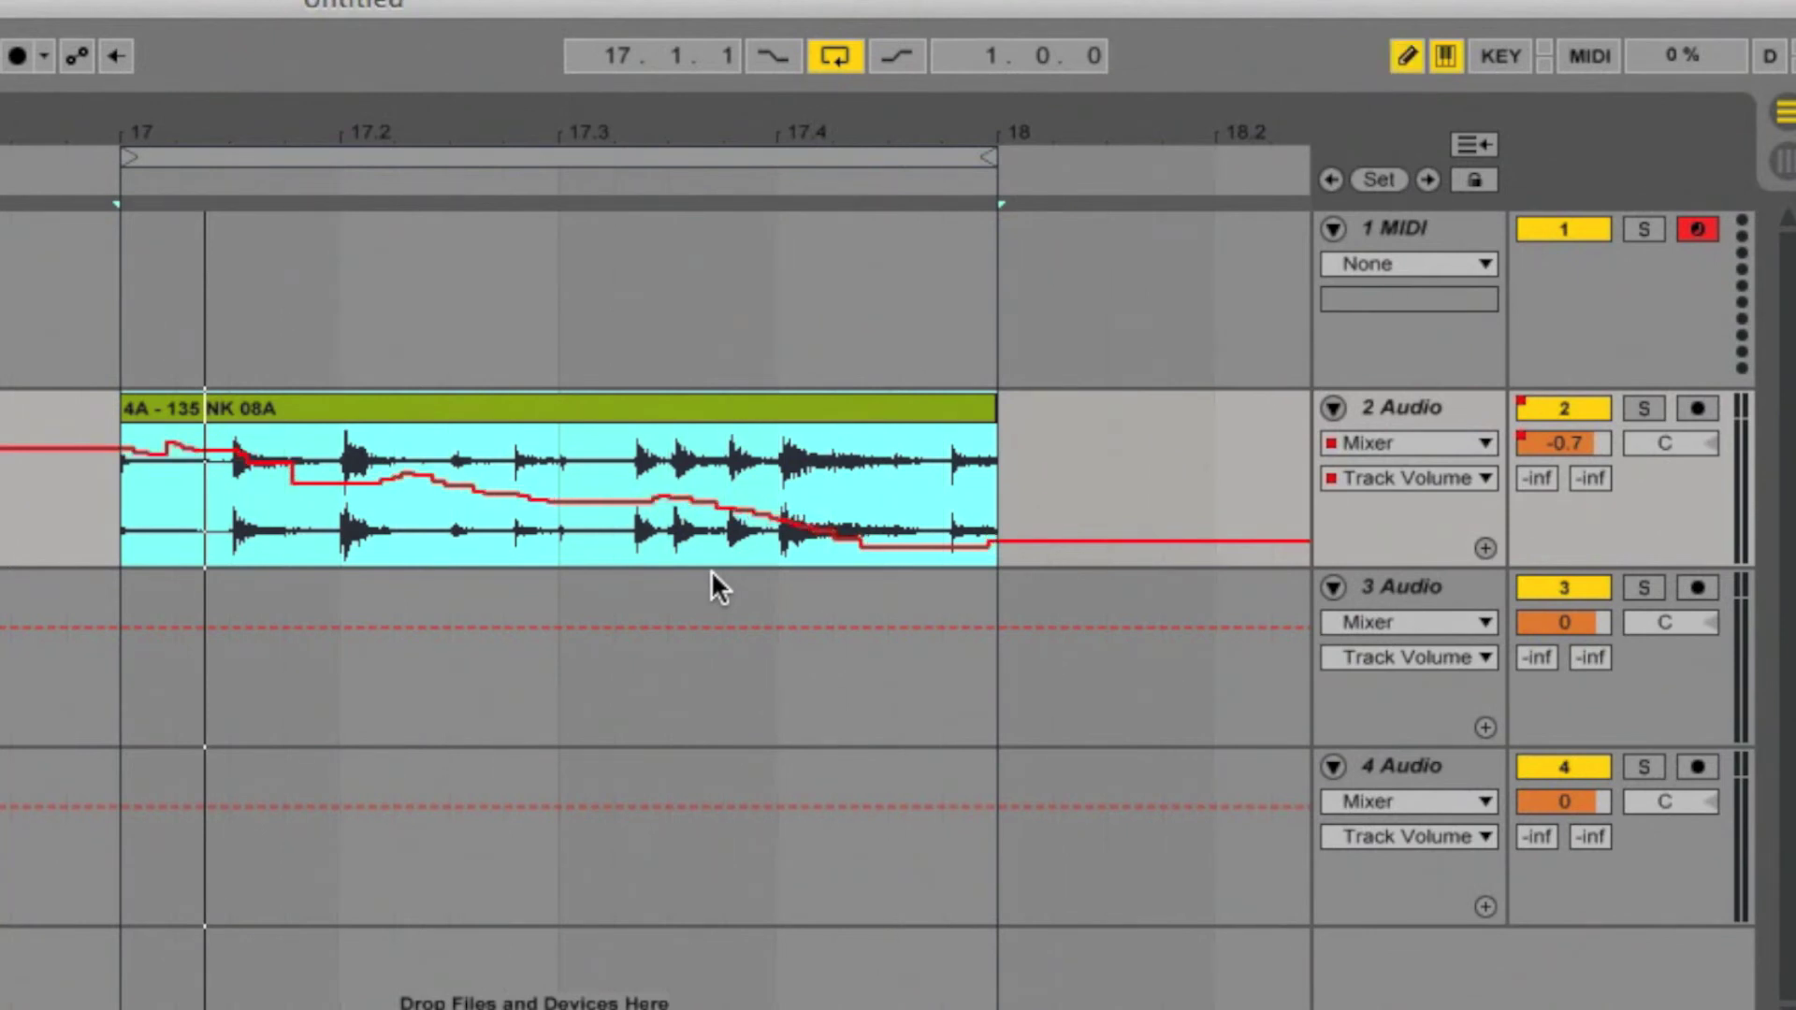
{"action": "key", "text": "b"}
Step: Redraw the clip's volume automation as two flat levels, about -2.5 dB up to 17.3 and about -15 dB from there to 18
{"action": "key", "text": "b"}
{"action": "left_click", "coordinate": [652, 499]}
{"action": "key", "text": "b"}
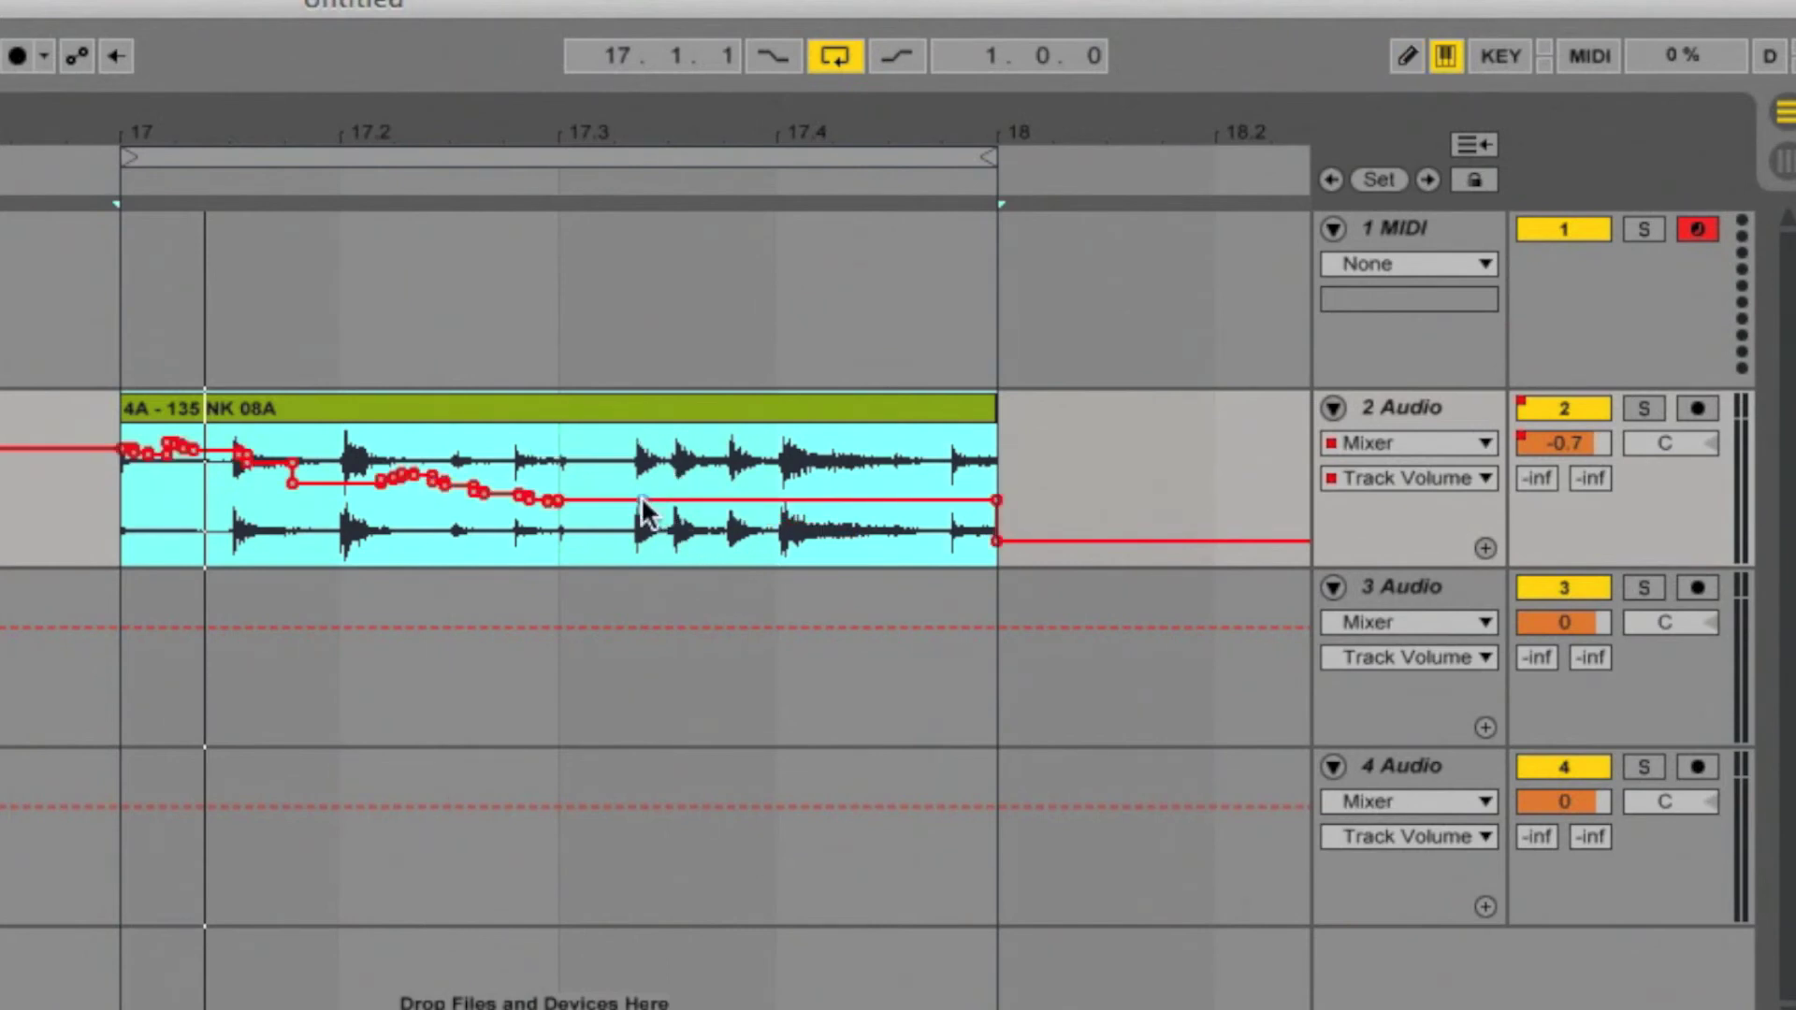
{"action": "key", "text": "b"}
{"action": "left_click", "coordinate": [438, 456]}
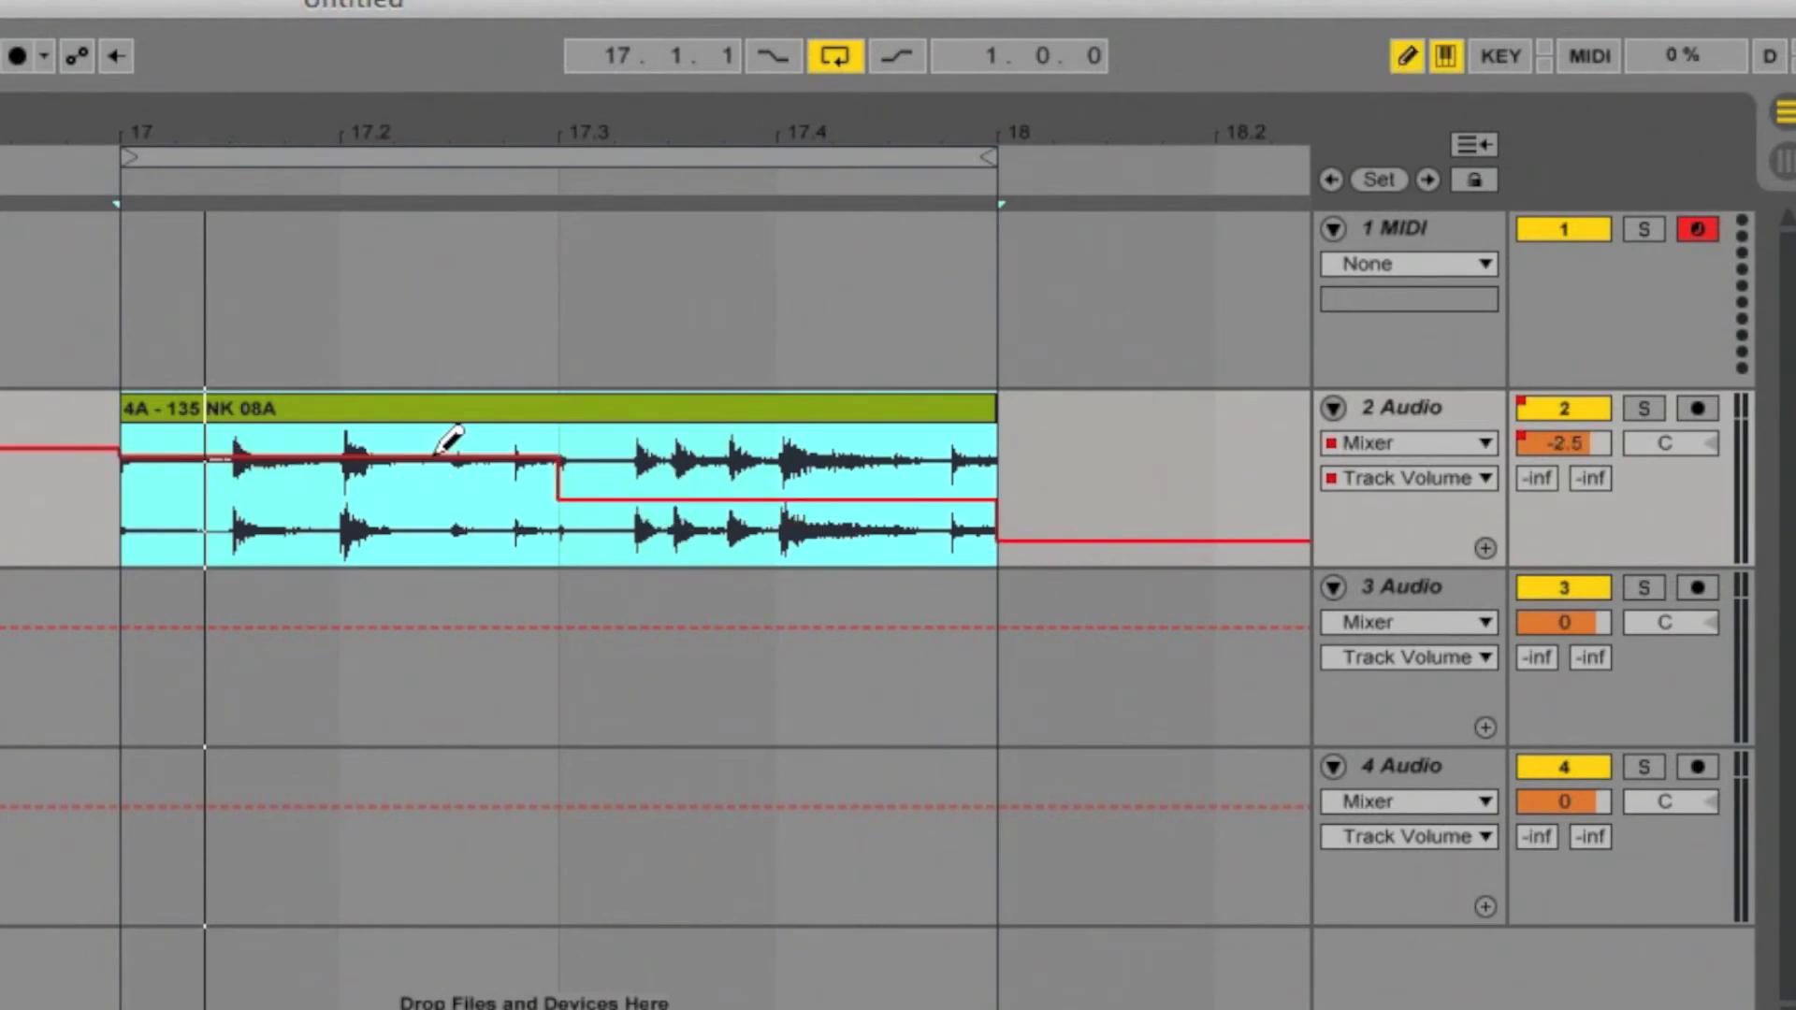
{"action": "key", "text": "b"}
Step: Delete the volume breakpoints at 17.3 and the upper one at 18, leaving one straight ramp across the clip
{"action": "left_click", "coordinate": [557, 457]}
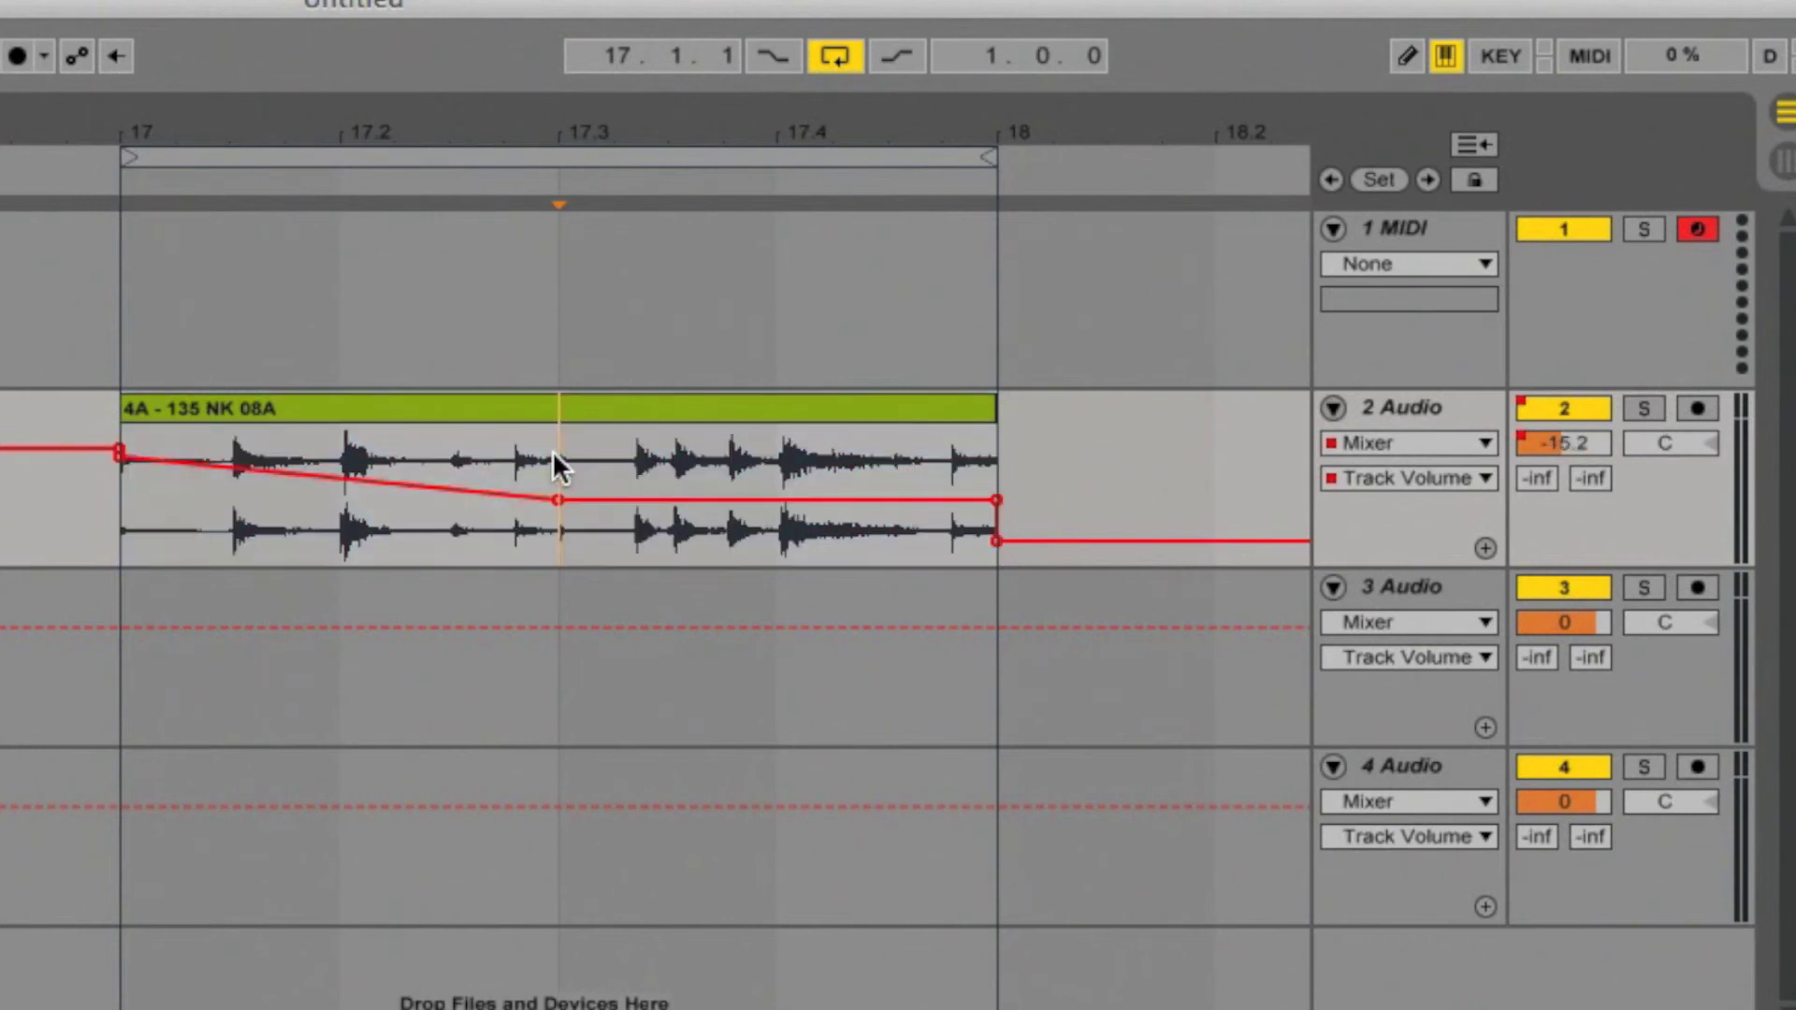
{"action": "left_click", "coordinate": [558, 496]}
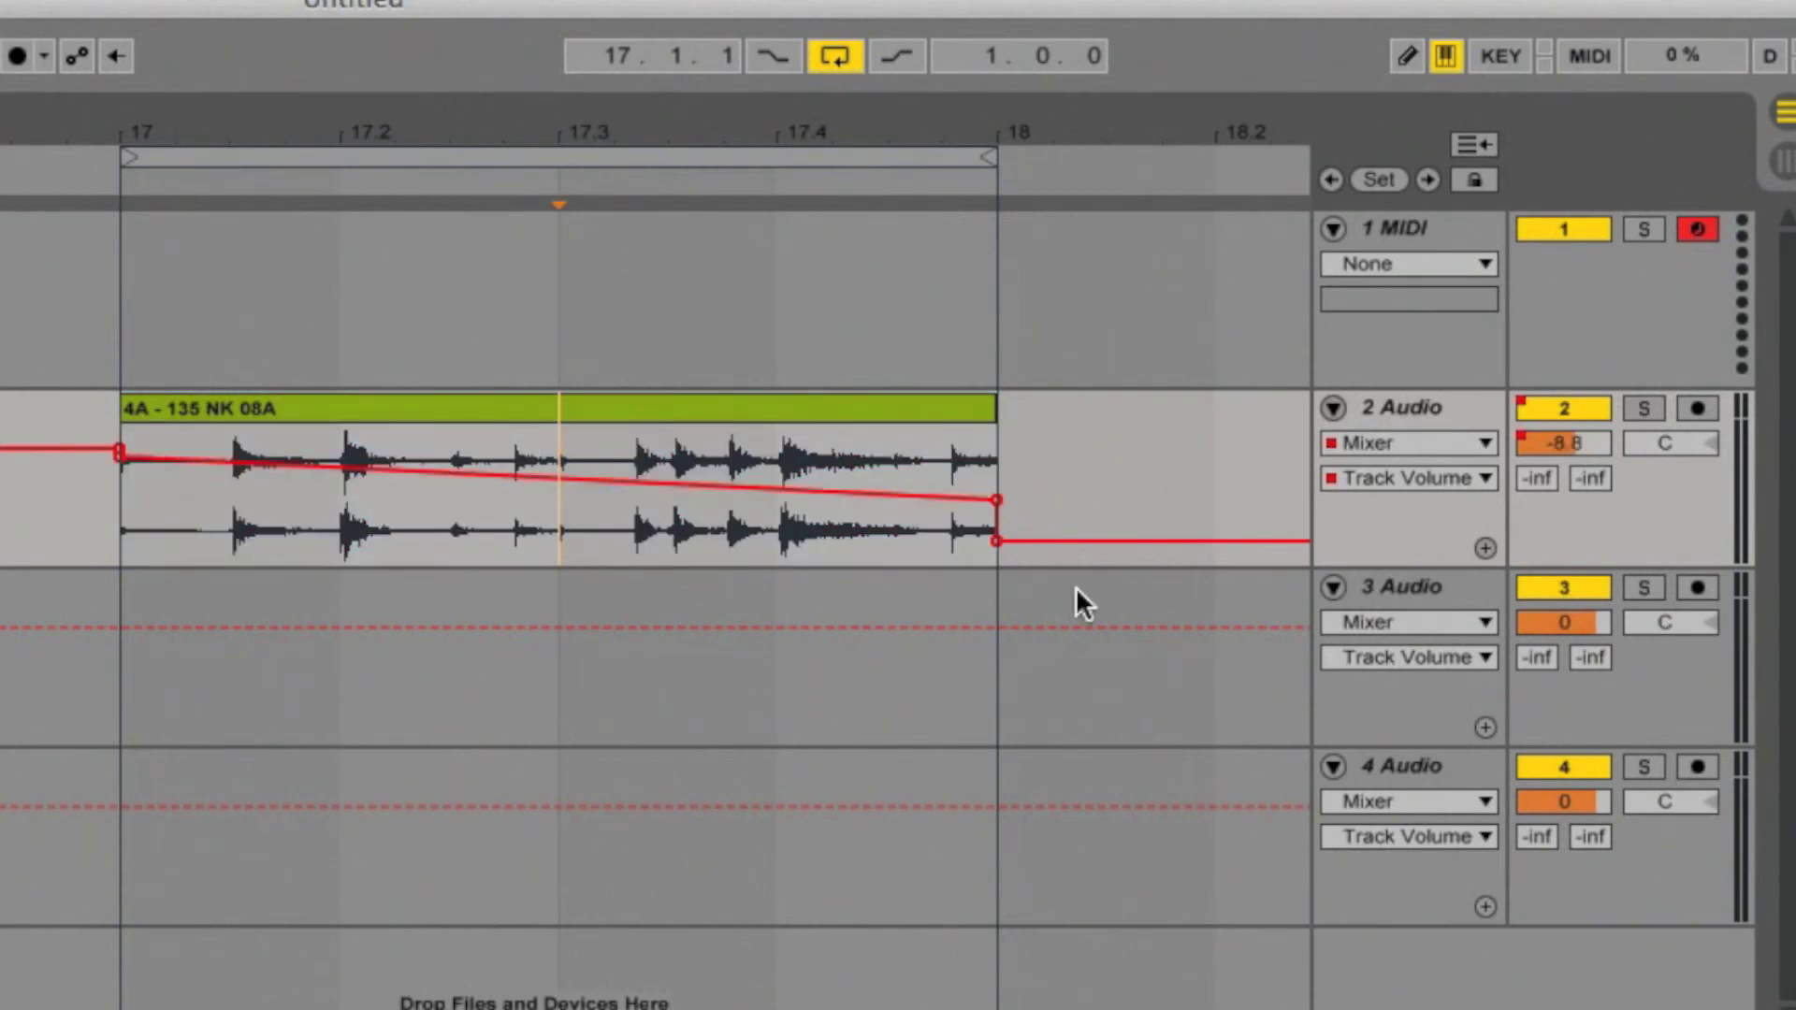
{"action": "mouse_move", "coordinate": [993, 503]}
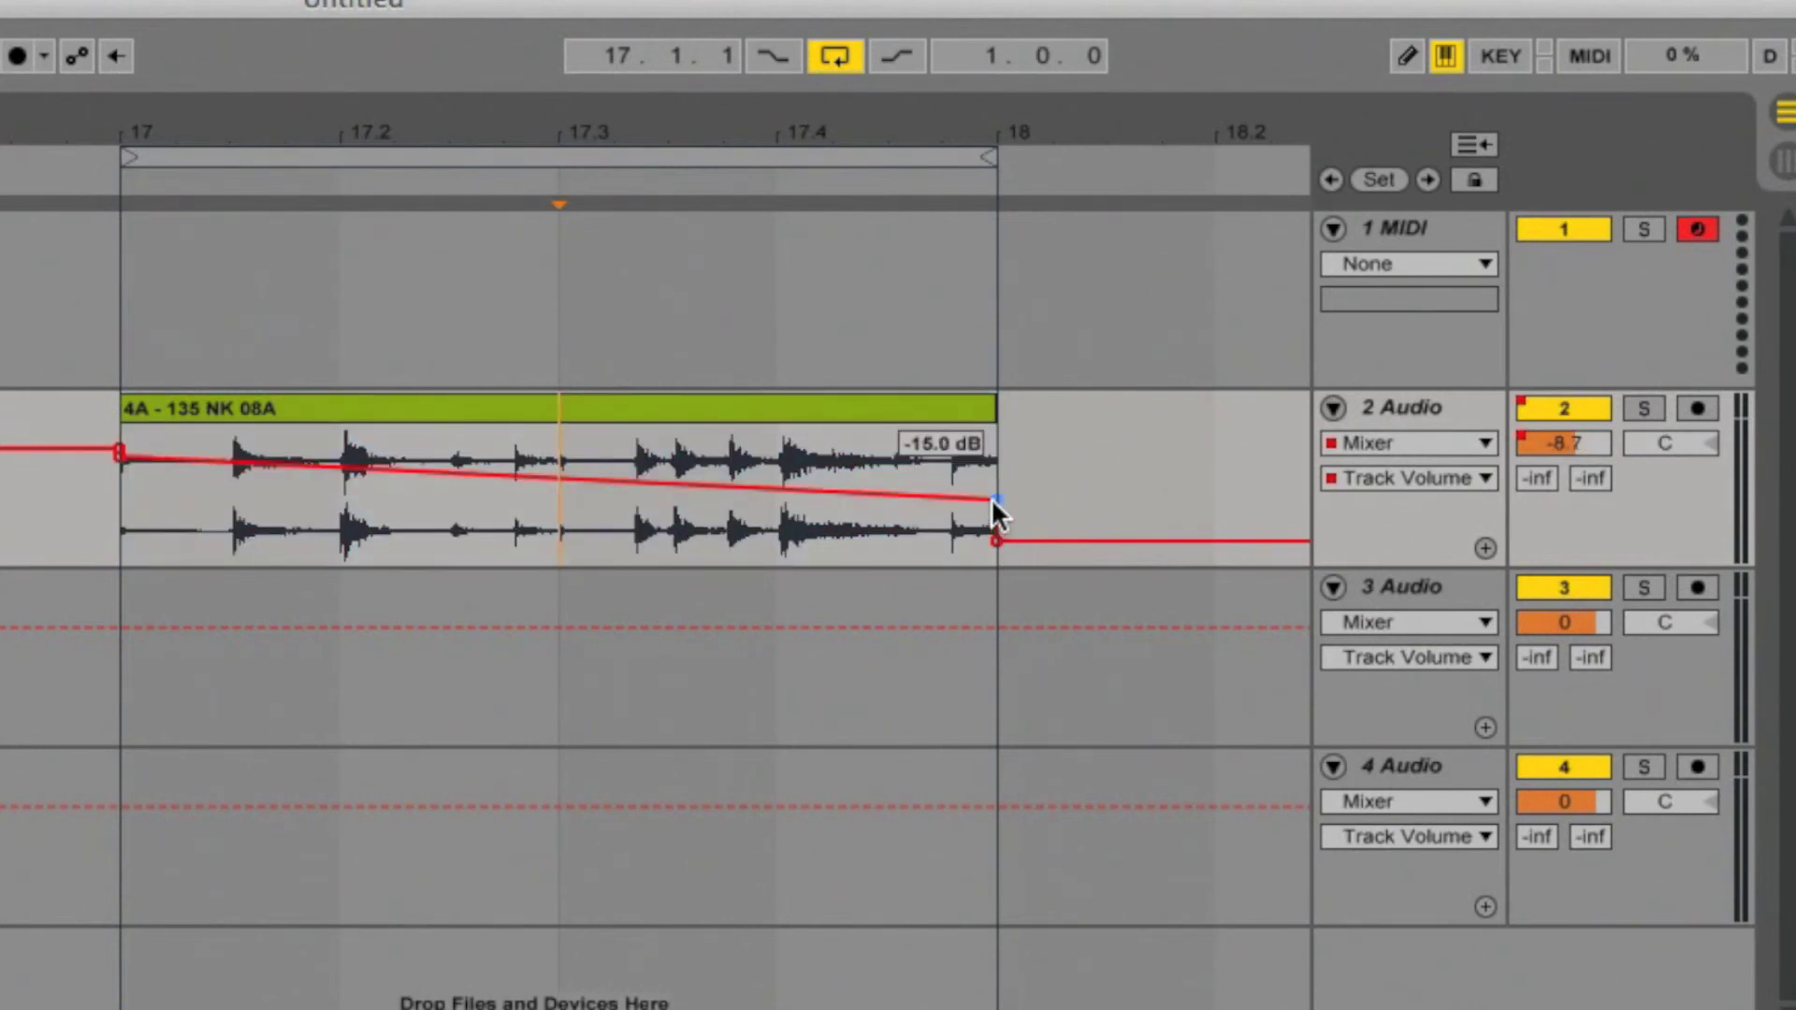
{"action": "left_click_drag", "start_coordinate": [990, 498], "coordinate": [991, 496]}
{"action": "left_click", "coordinate": [991, 494]}
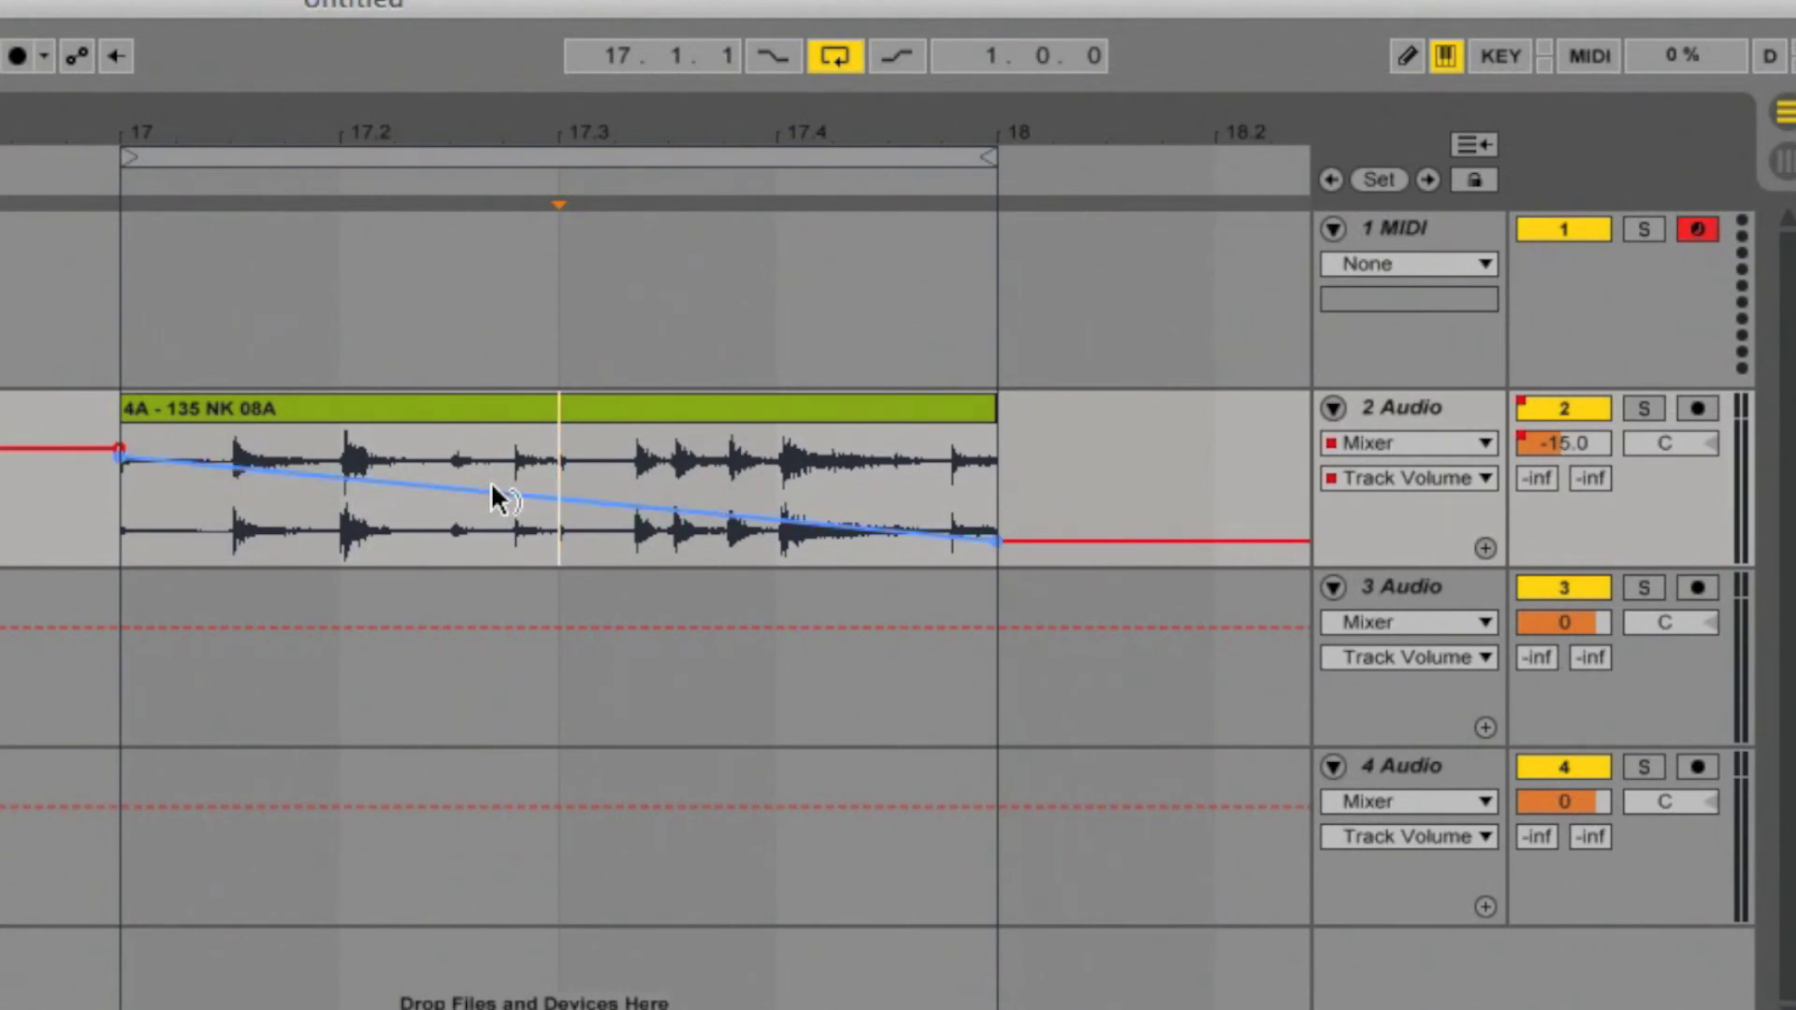
Step: Bend the volume ramp into different curves, ending with a steep drop at the clip's start that levels off toward 18
{"action": "left_click_drag", "start_coordinate": [491, 486], "coordinate": [491, 432]}
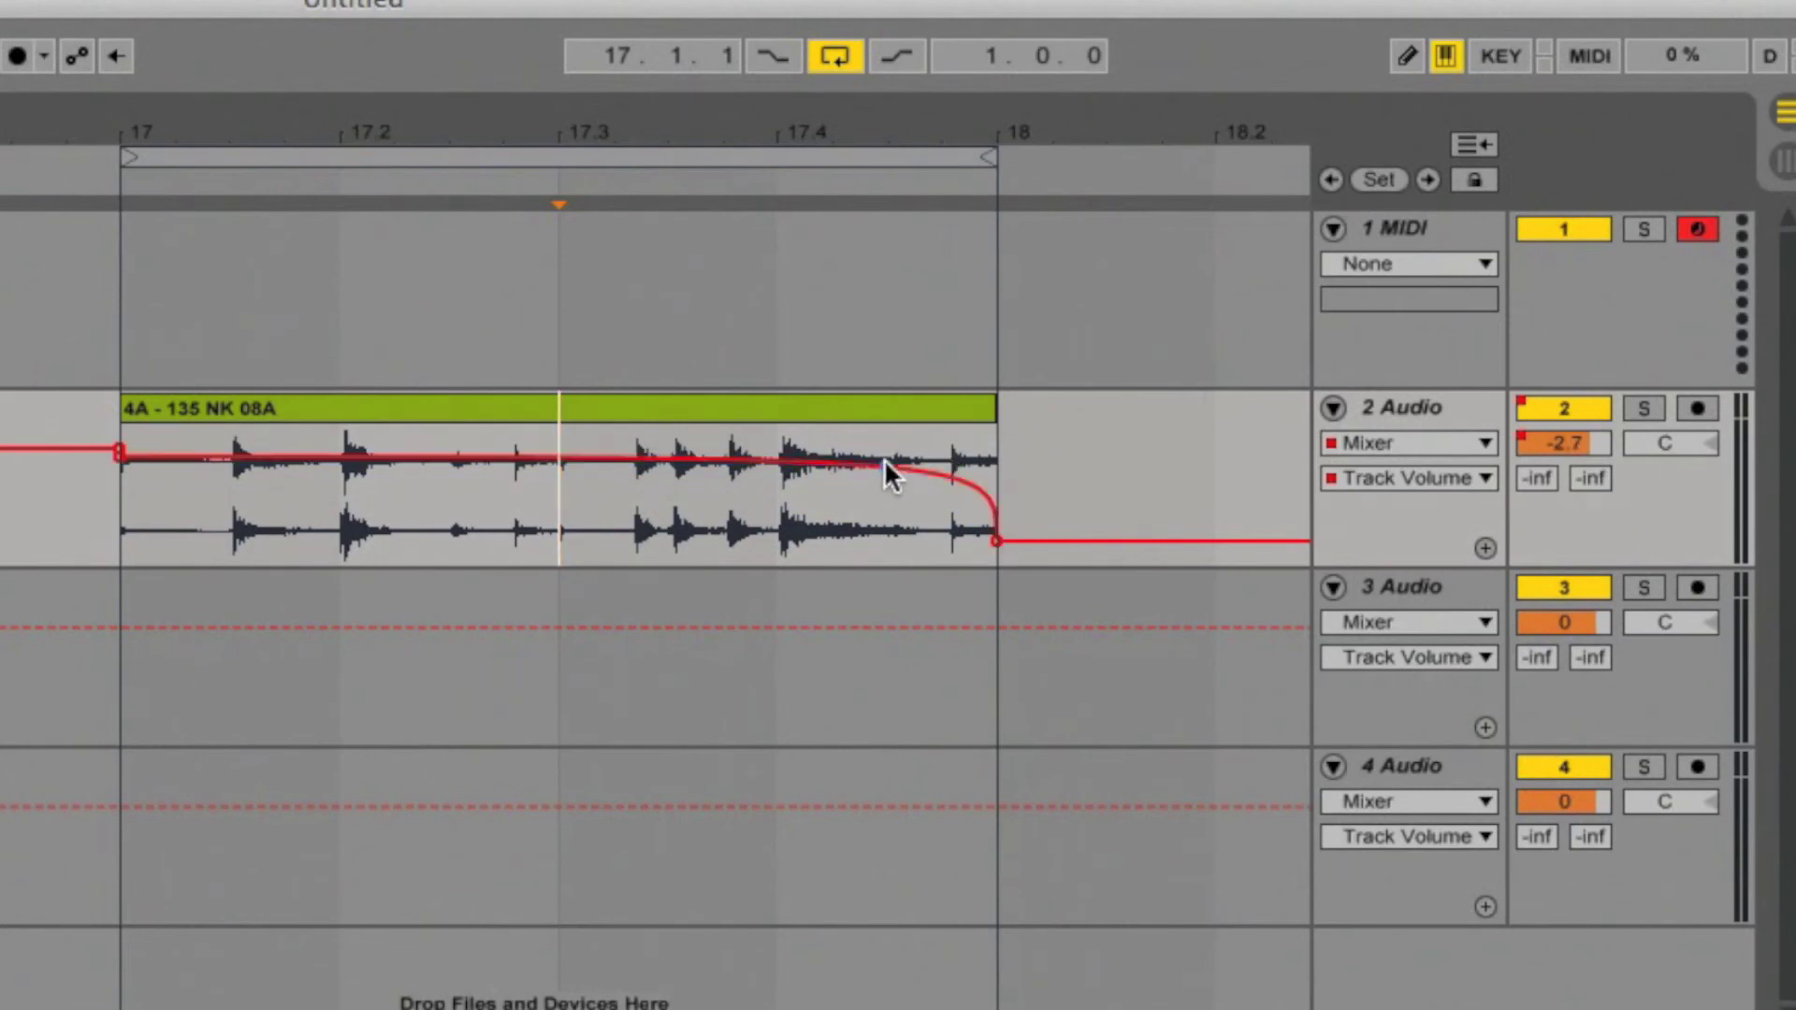
{"action": "mouse_move", "coordinate": [491, 457]}
{"action": "left_mouse_down"}
{"action": "mouse_move", "coordinate": [491, 529]}
{"action": "mouse_move", "coordinate": [491, 473]}
{"action": "left_mouse_up"}
{"action": "left_click_drag", "start_coordinate": [710, 487], "coordinate": [641, 447]}
{"action": "left_click_drag", "start_coordinate": [867, 463], "coordinate": [867, 533]}
{"action": "mouse_move", "coordinate": [171, 526]}
{"action": "left_mouse_down"}
{"action": "mouse_move", "coordinate": [171, 492]}
{"action": "mouse_move", "coordinate": [240, 491]}
{"action": "mouse_move", "coordinate": [157, 505]}
{"action": "left_mouse_up"}
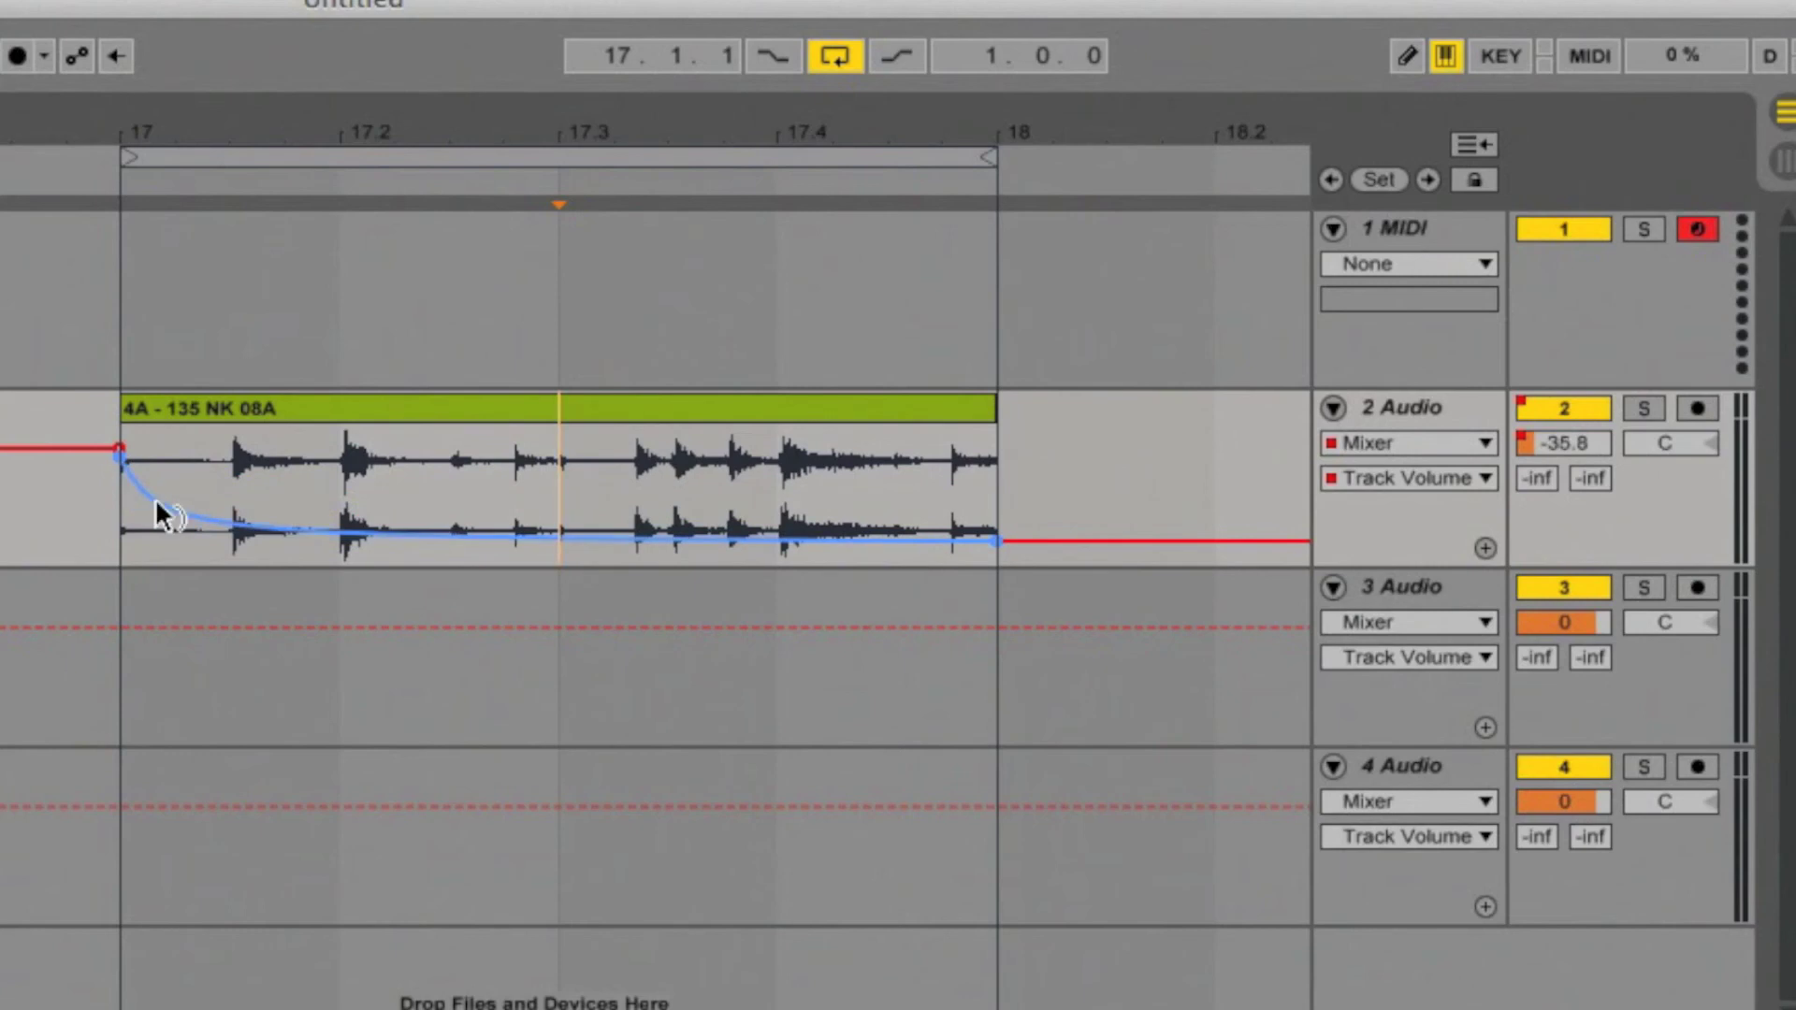
{"action": "left_click", "coordinate": [559, 533]}
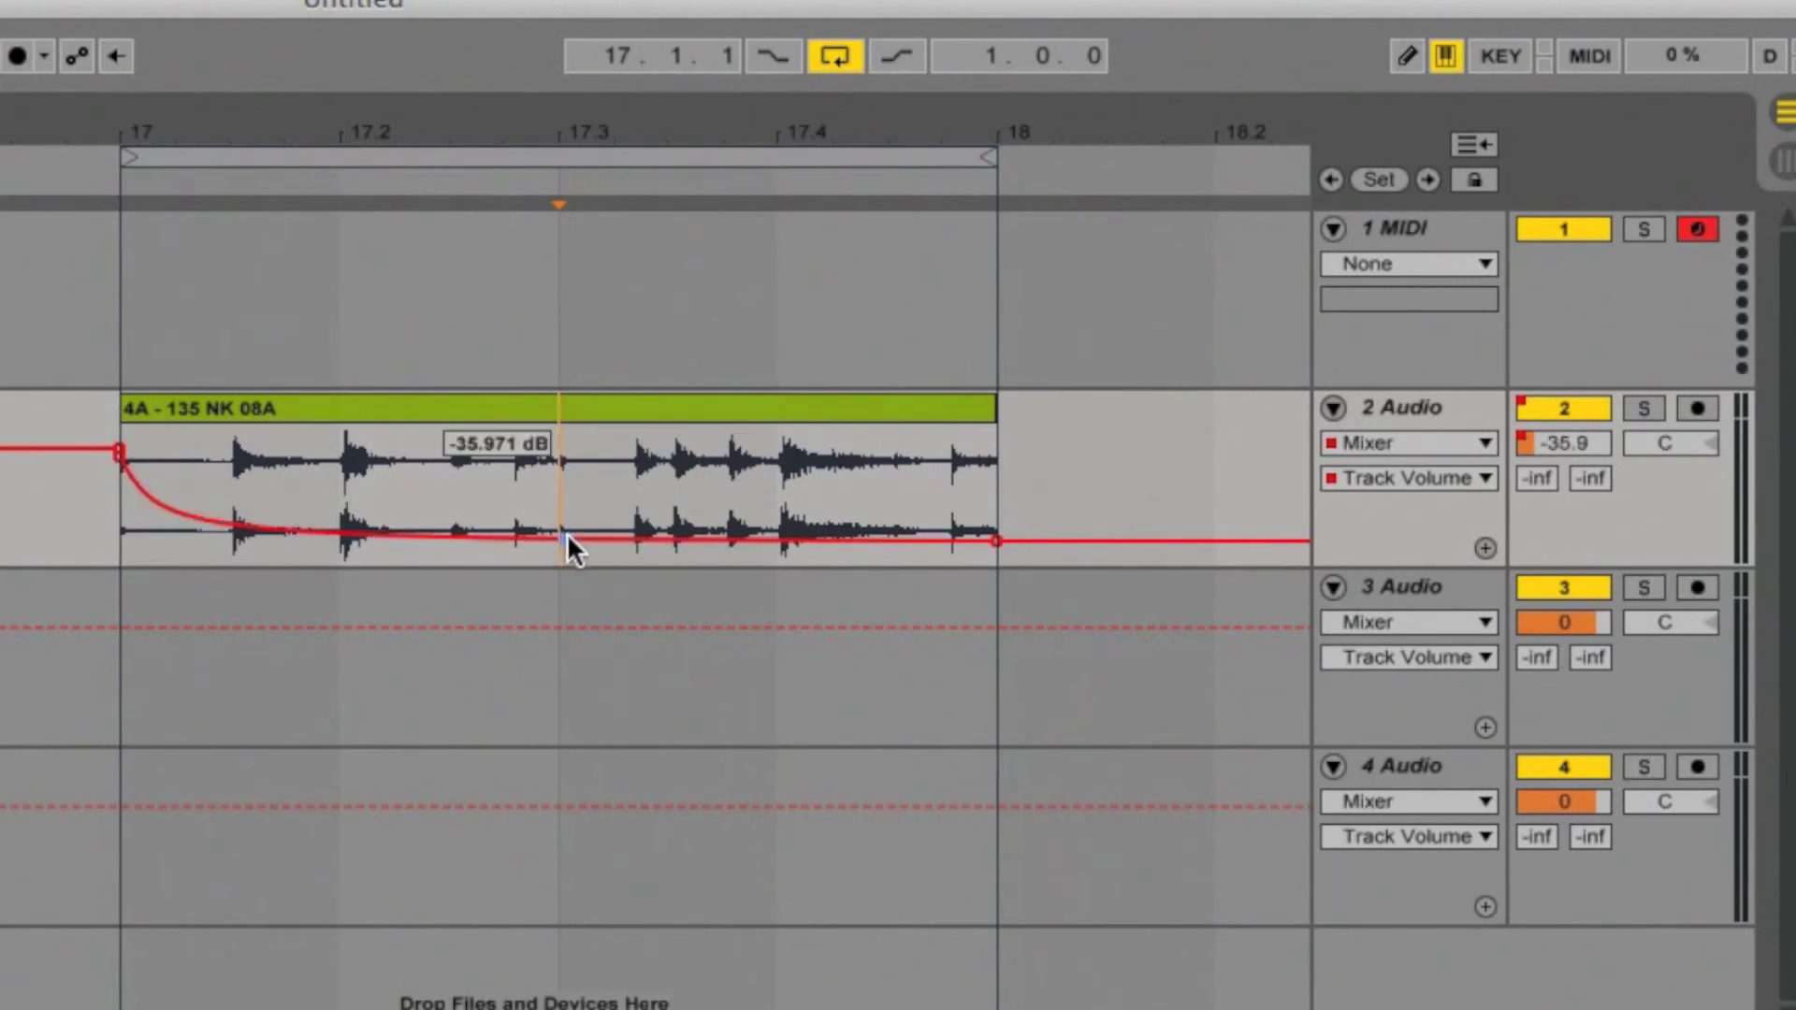
Step: Shape a curved volume rise that climbs steeply from a slightly lowered breakpoint at 17.3 and levels off at 4.0 dB at 18
{"action": "mouse_move", "coordinate": [995, 541]}
{"action": "left_mouse_down"}
{"action": "mouse_move", "coordinate": [941, 465]}
{"action": "mouse_move", "coordinate": [948, 436]}
{"action": "mouse_move", "coordinate": [993, 434]}
{"action": "left_mouse_up"}
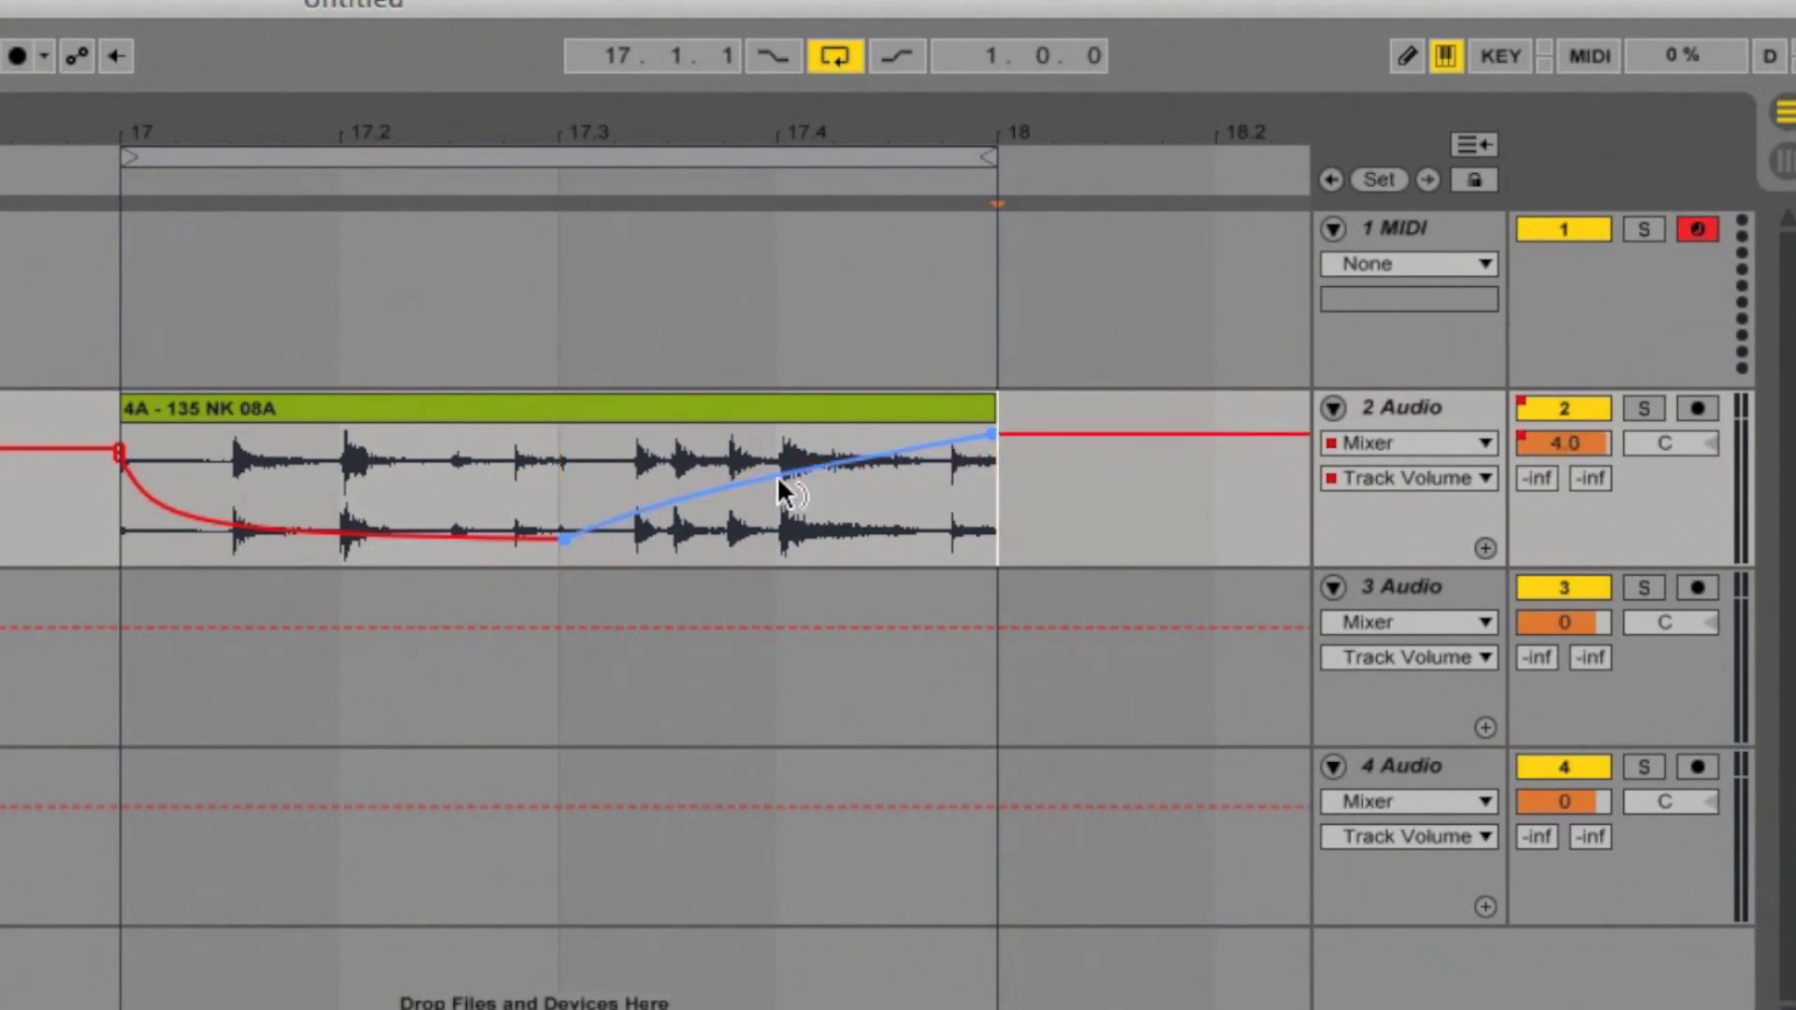
{"action": "left_click_drag", "start_coordinate": [782, 478], "coordinate": [782, 443]}
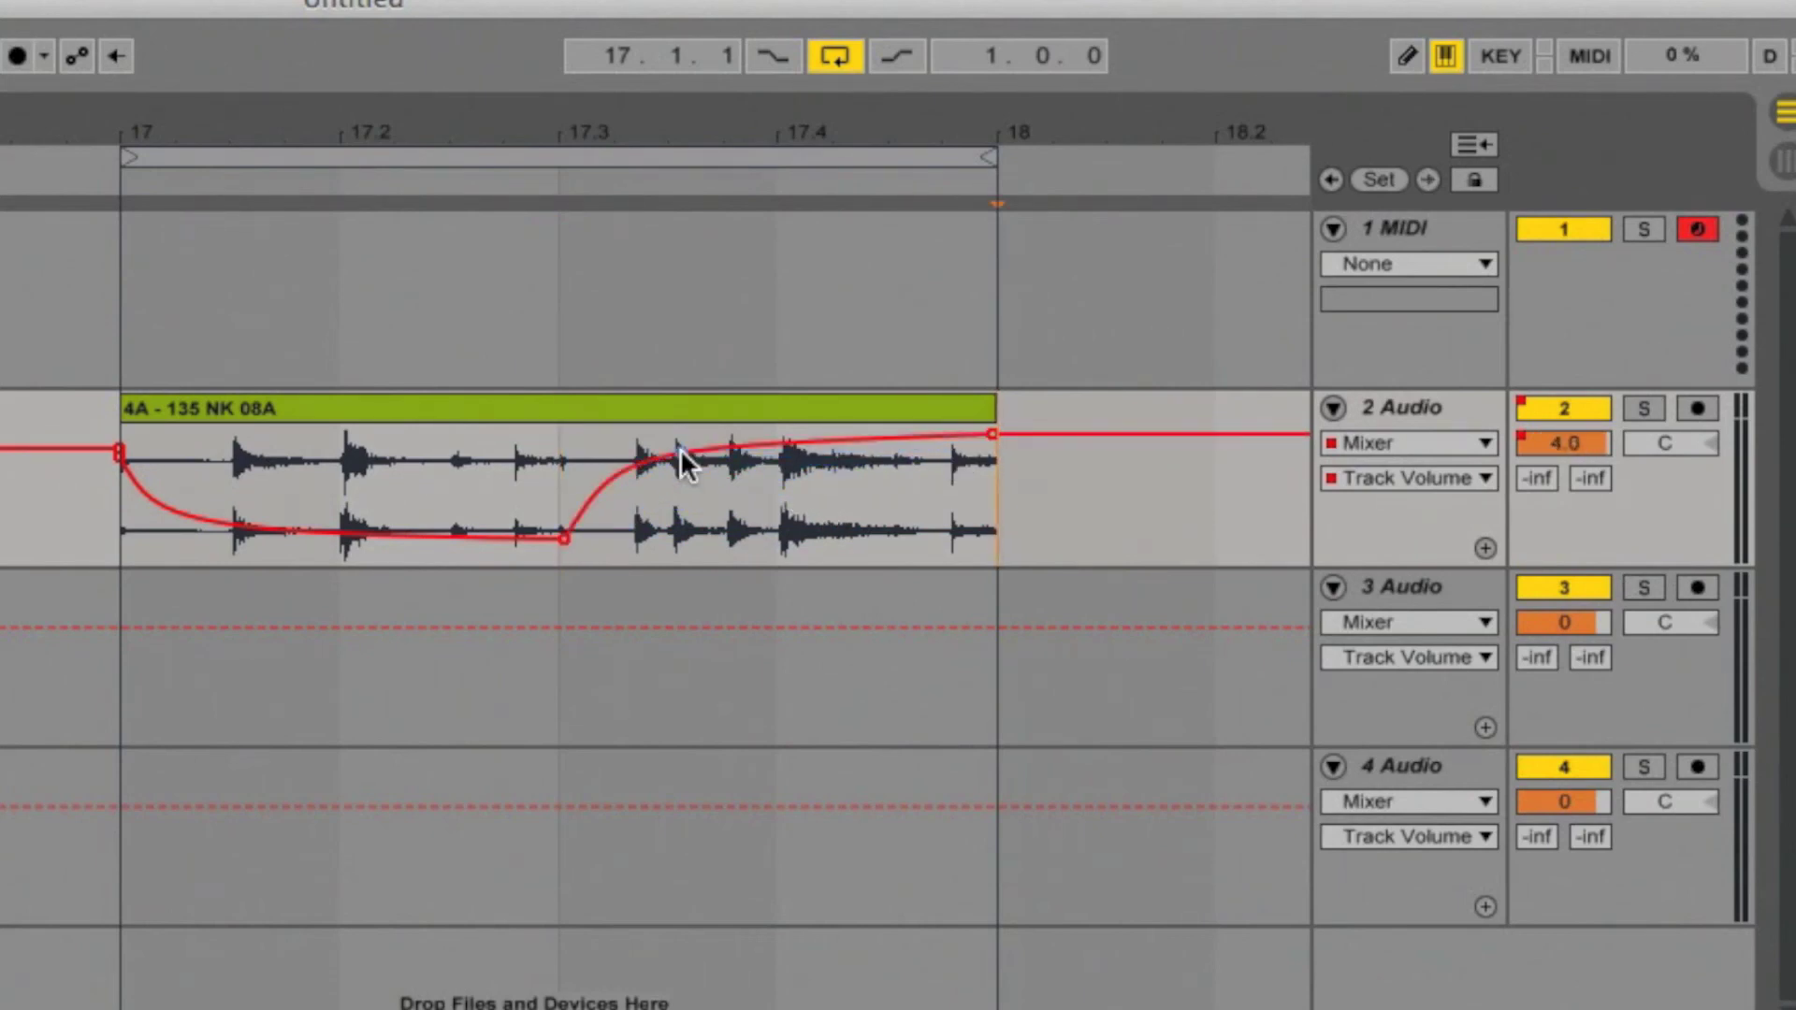
{"action": "mouse_move", "coordinate": [563, 537]}
{"action": "left_mouse_down"}
{"action": "mouse_move", "coordinate": [525, 526]}
{"action": "mouse_move", "coordinate": [558, 545]}
{"action": "left_mouse_up"}
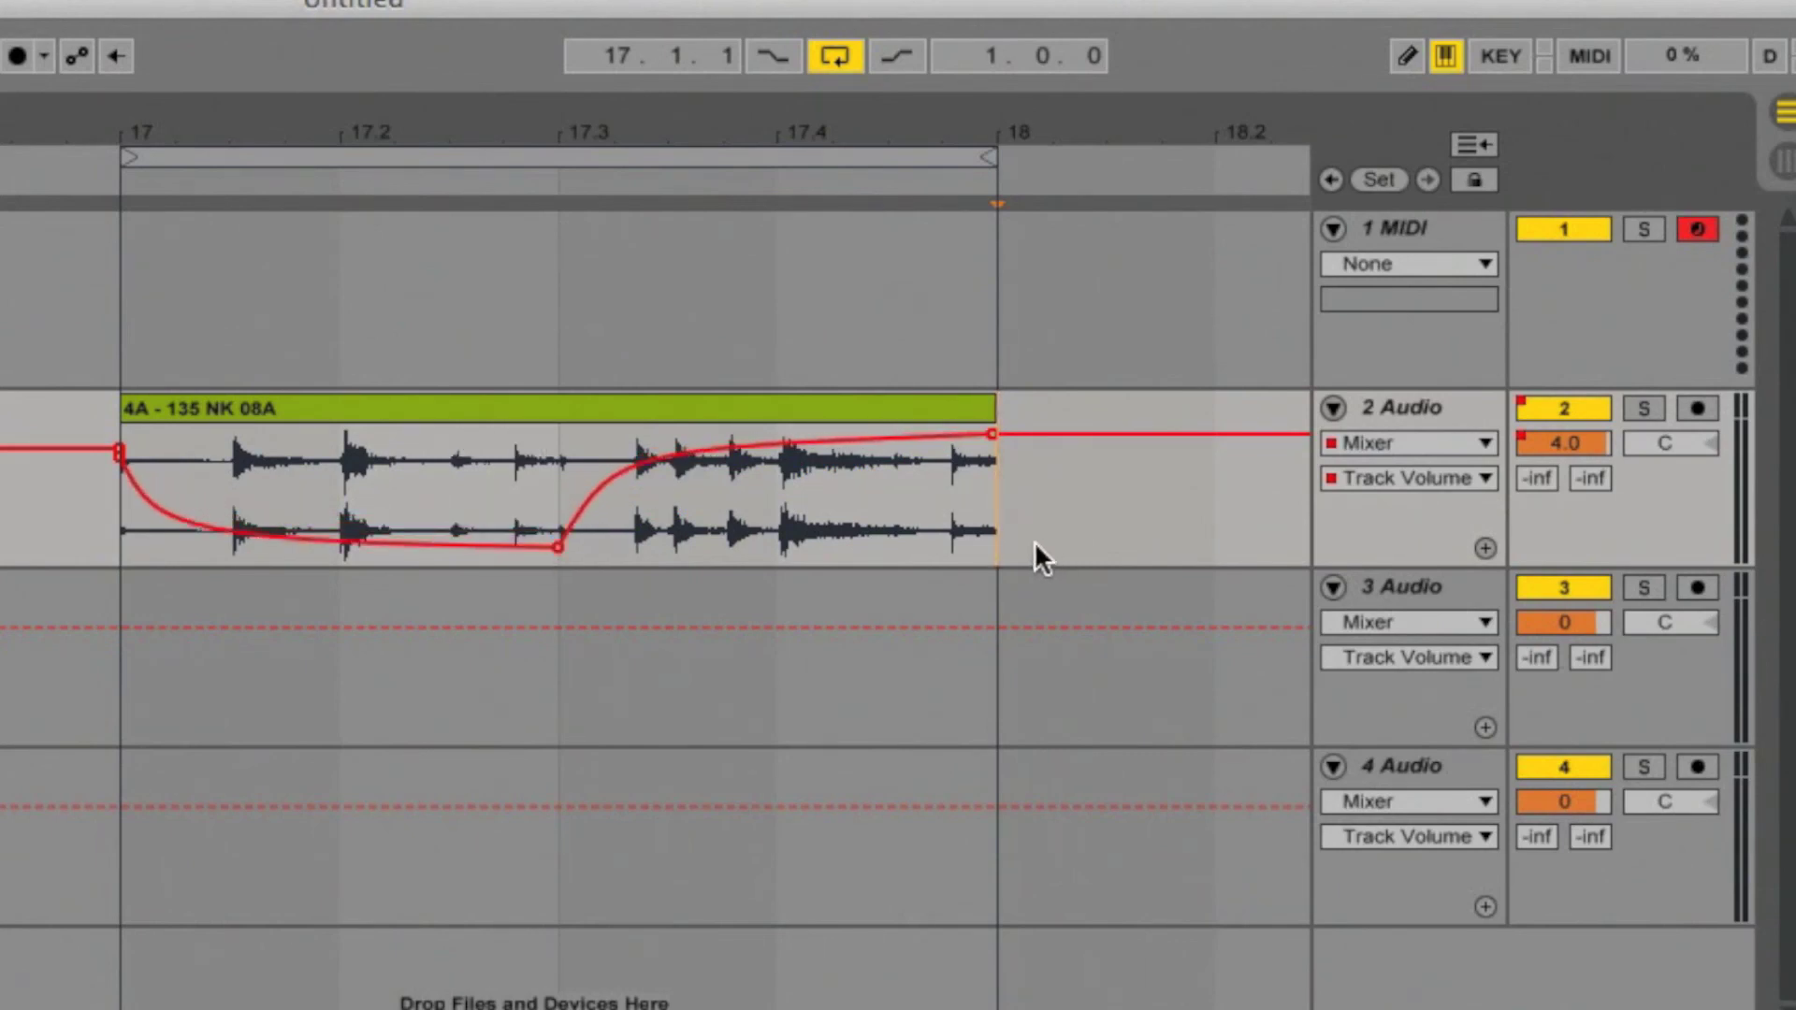
Step: Select the volume automation across the whole clip and shift its breakpoints together slightly earlier
{"action": "left_click_drag", "start_coordinate": [1061, 508], "coordinate": [85, 429]}
{"action": "left_click_drag", "start_coordinate": [119, 448], "coordinate": [116, 456]}
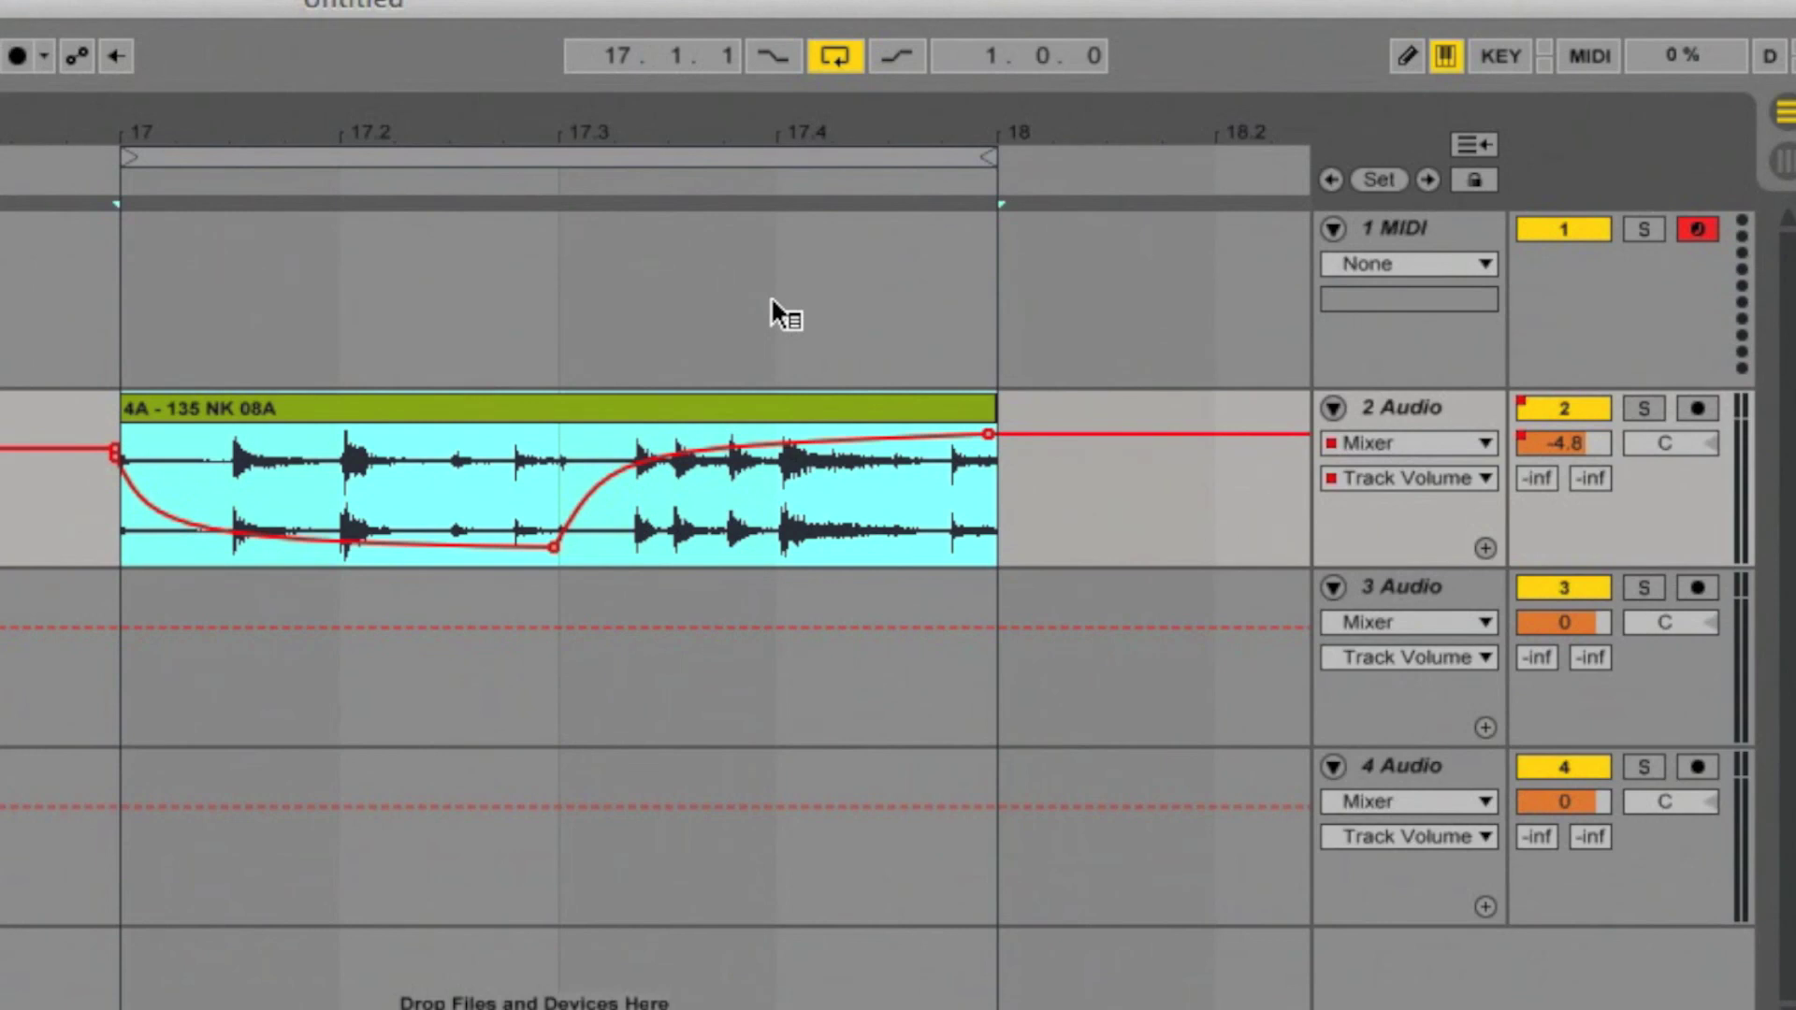
Step: Replace the curved dip with straight segments by deleting the breakpoint near 17.3 and pulling the line down there, lowering the end breakpoint with it
{"action": "left_click", "coordinate": [554, 548]}
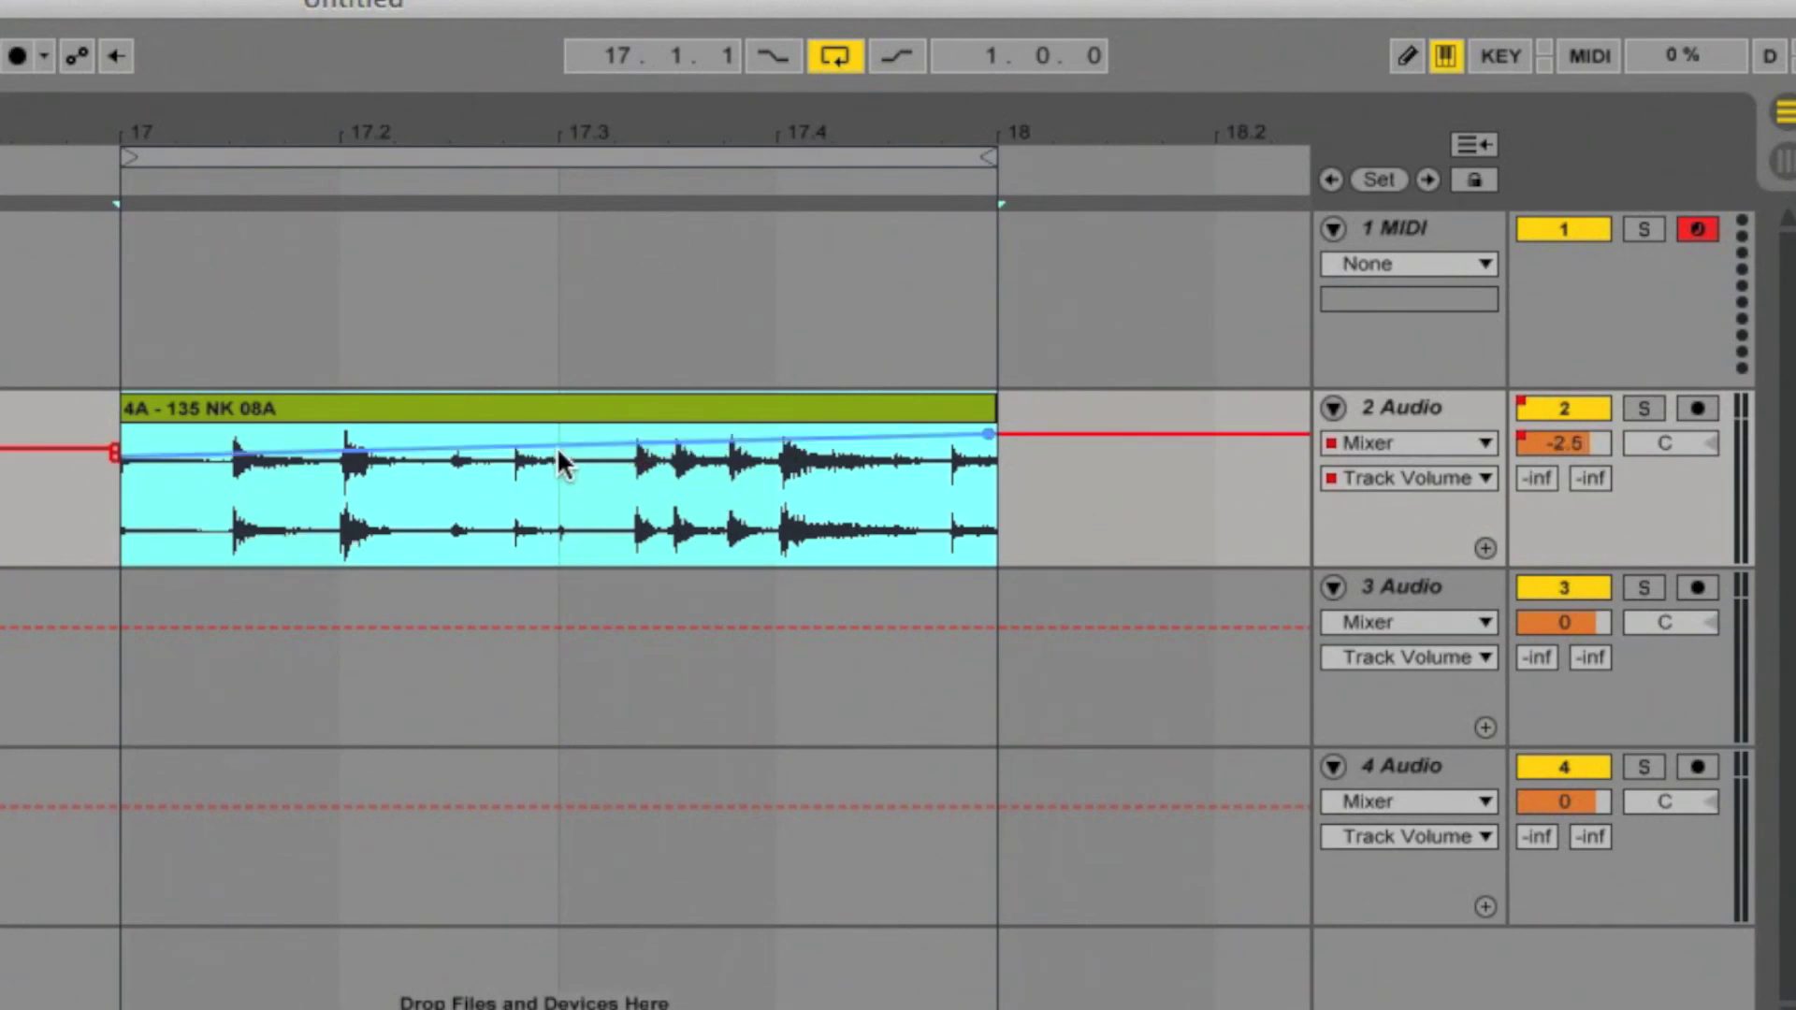
{"action": "left_click_drag", "start_coordinate": [558, 445], "coordinate": [554, 524]}
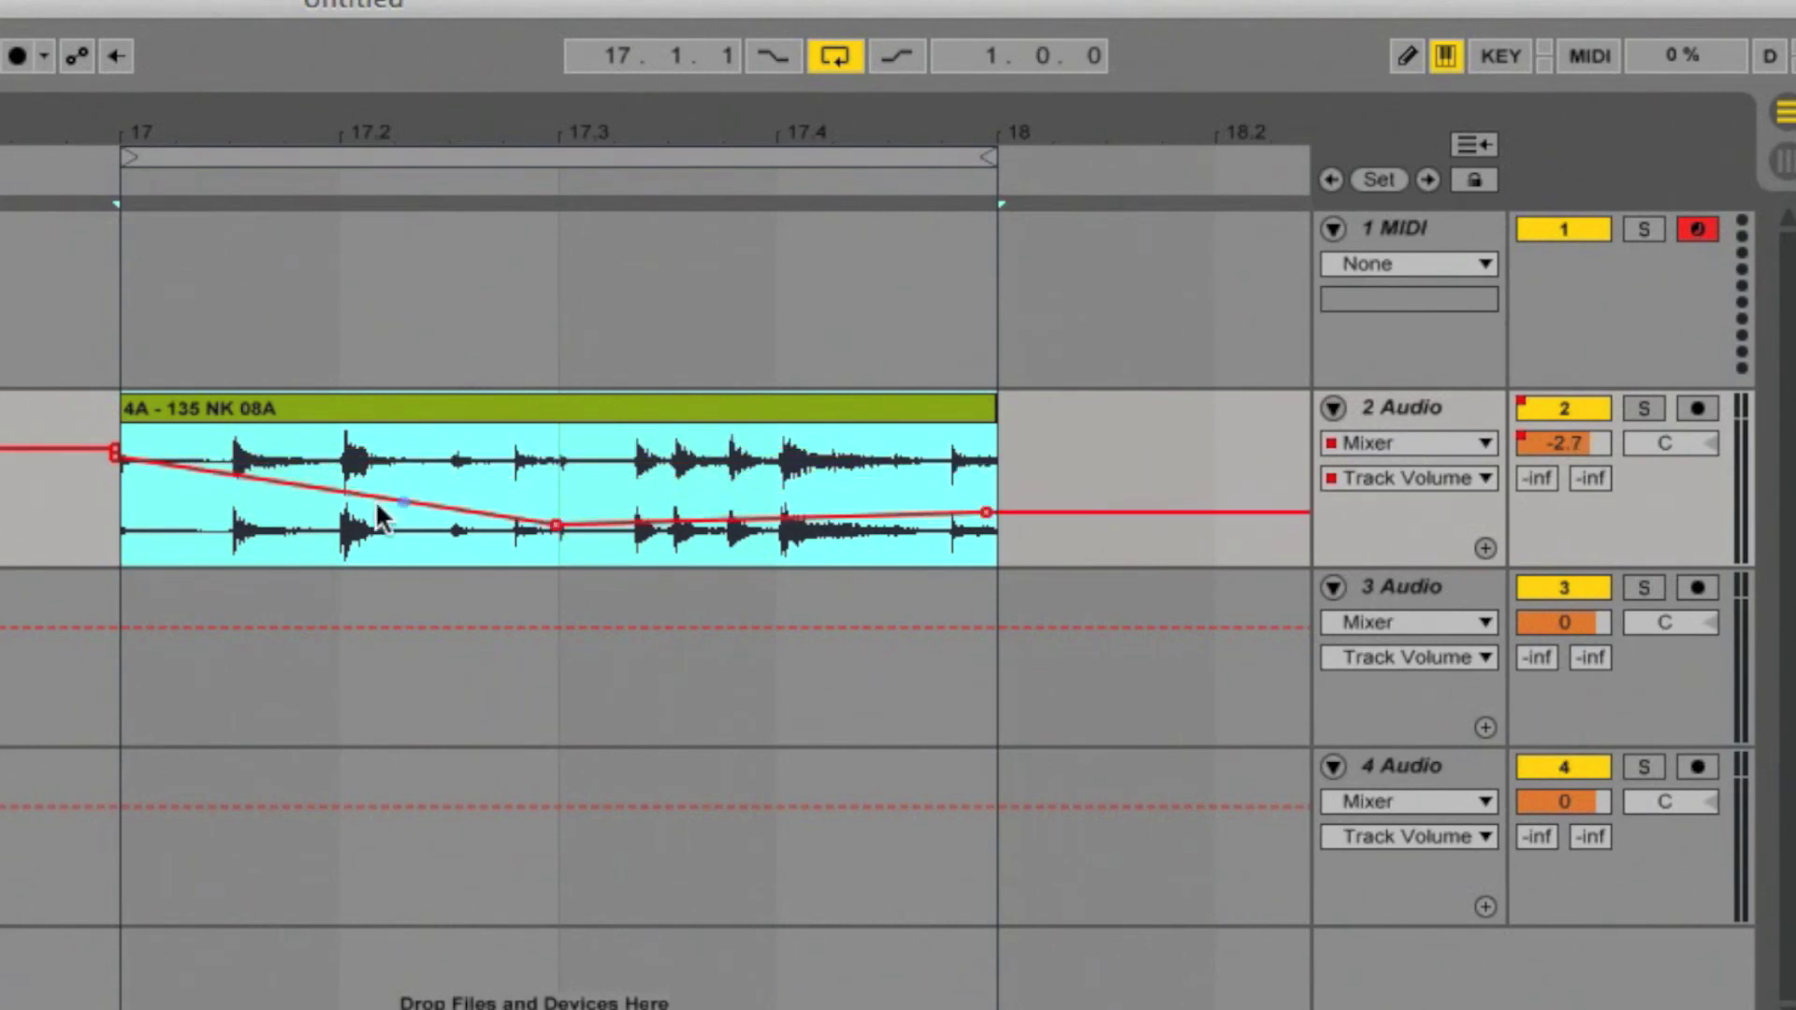